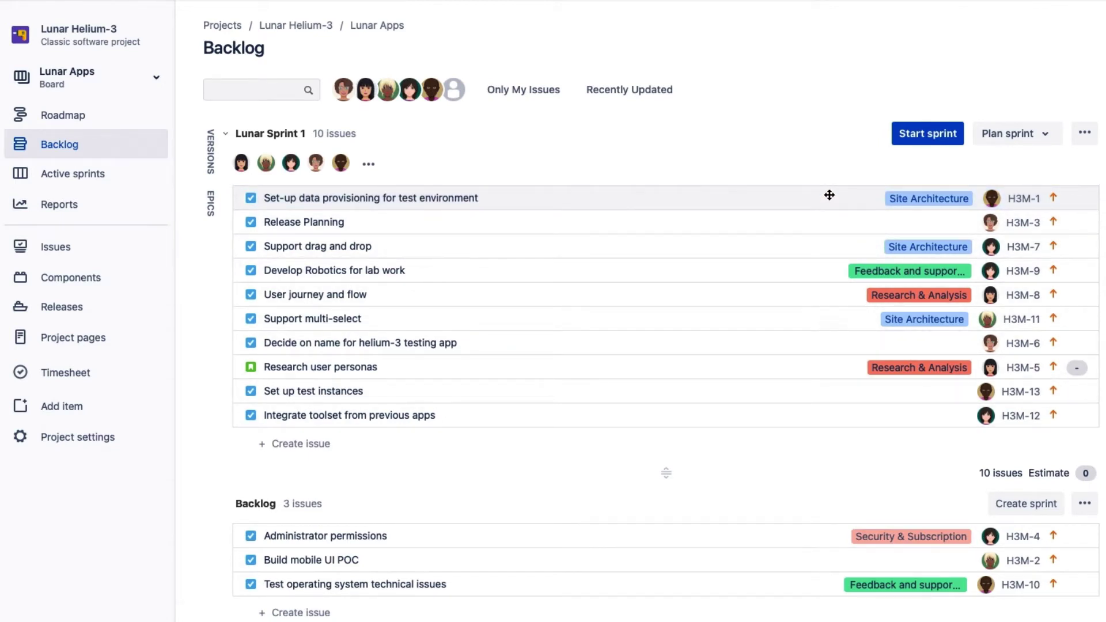
Step: Bring up the Resource Planning grid of ten team members' hours for 1 Feb – 7 Mar 2021
{"action": "left_click", "coordinate": [1021, 203]}
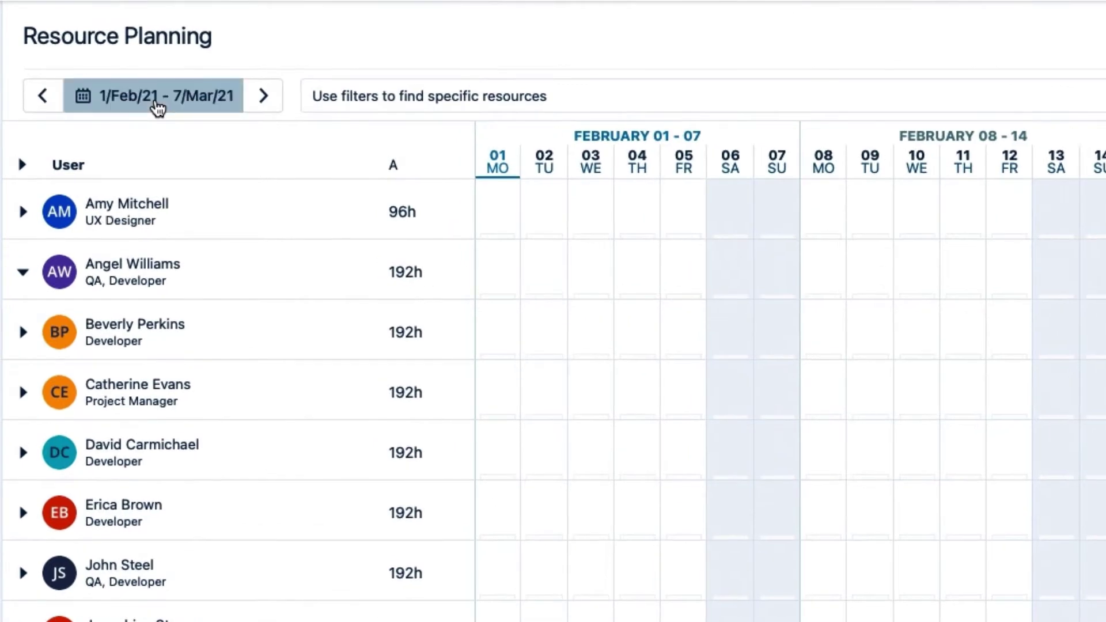
Step: Set the calendar's date range to 1–12 February 2021
{"action": "left_click", "coordinate": [157, 107]}
{"action": "left_click", "coordinate": [106, 278]}
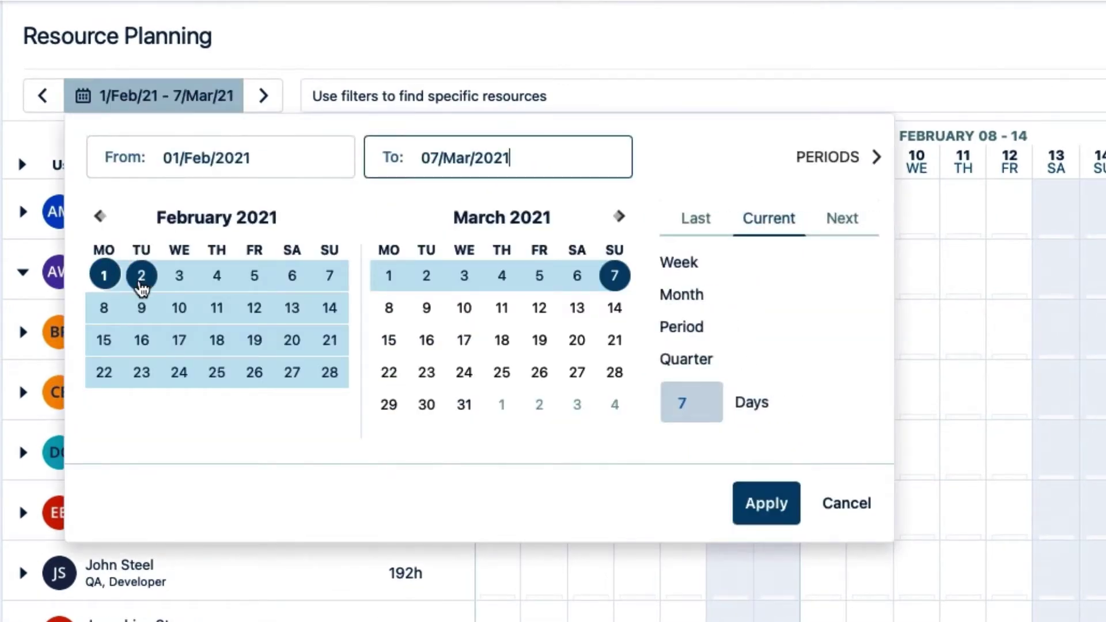
{"action": "left_click", "coordinate": [256, 310]}
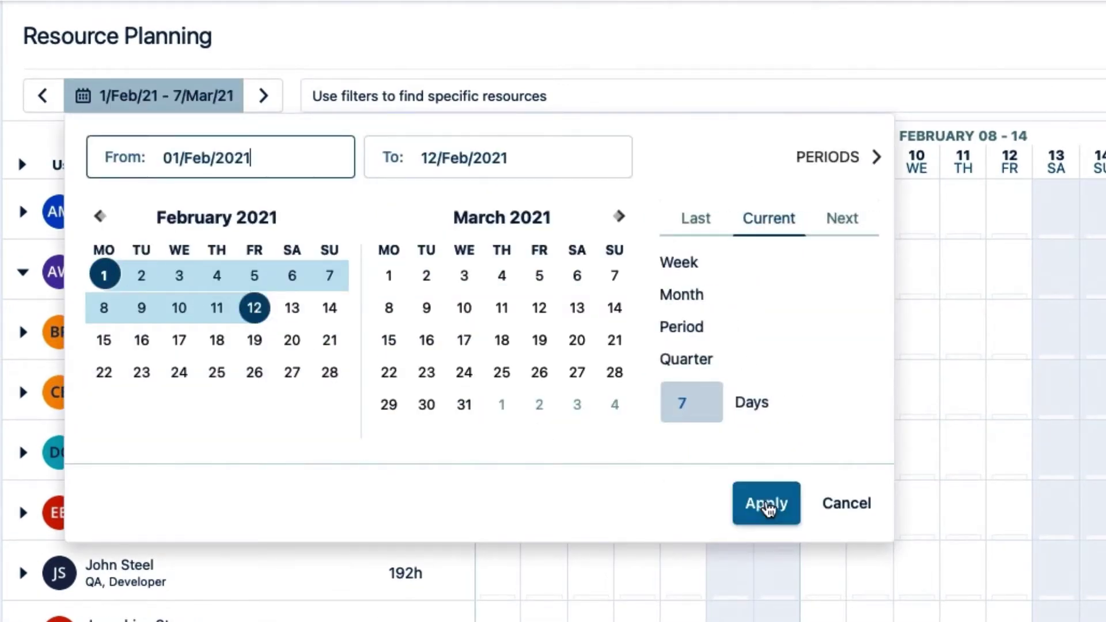
{"action": "left_click", "coordinate": [768, 506]}
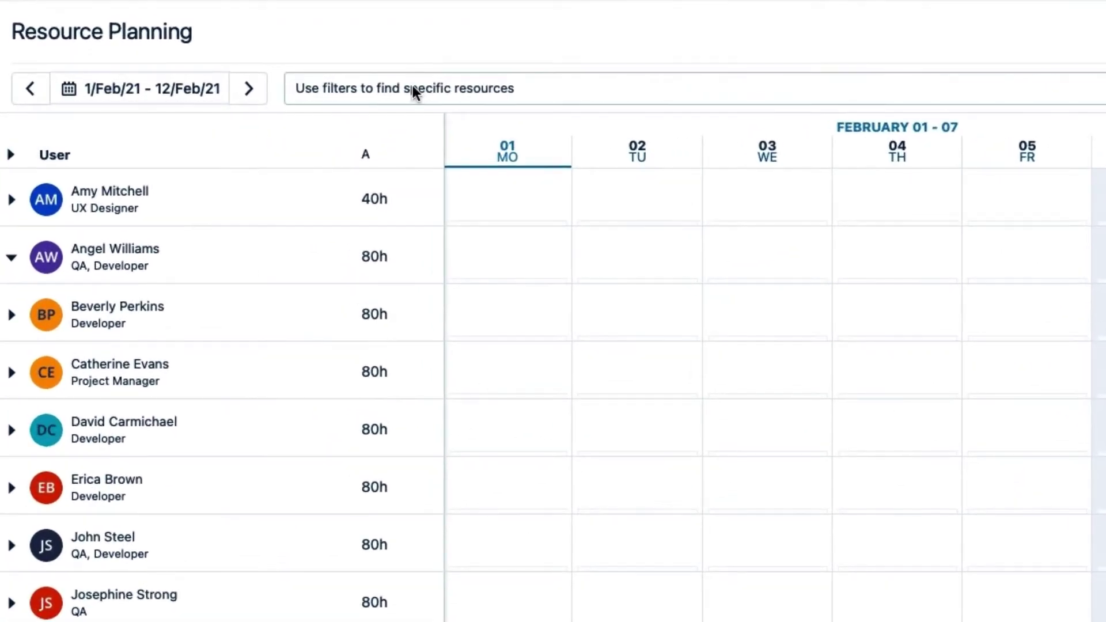
Step: Filter the resources by team to Lunar Apps Devs and Lunar Lab Devs
{"action": "left_click", "coordinate": [242, 86]}
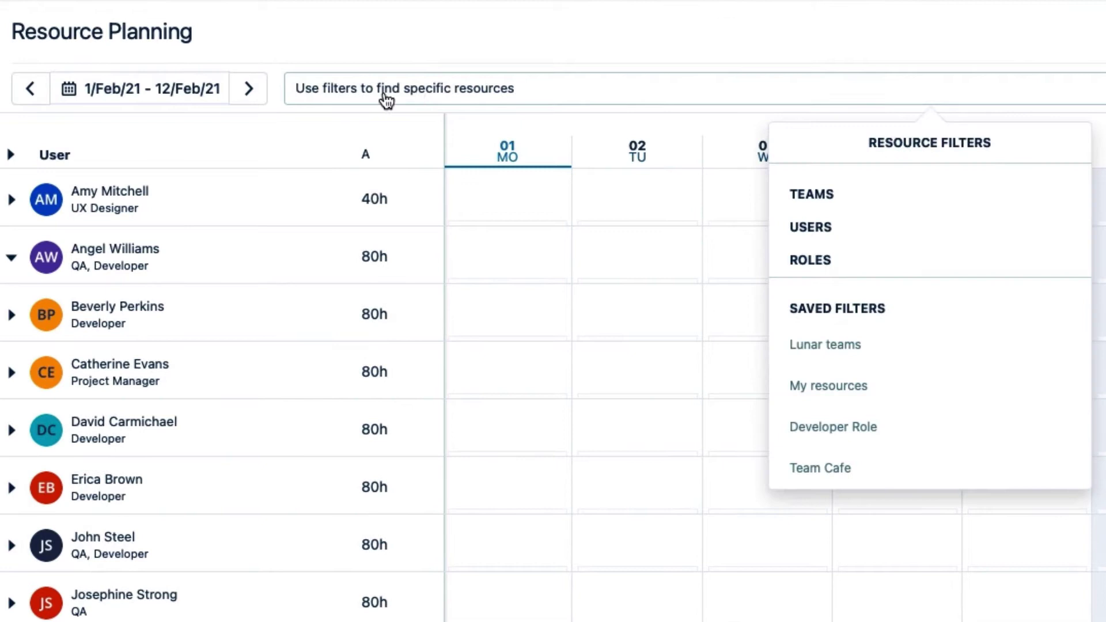
{"action": "left_click", "coordinate": [827, 203]}
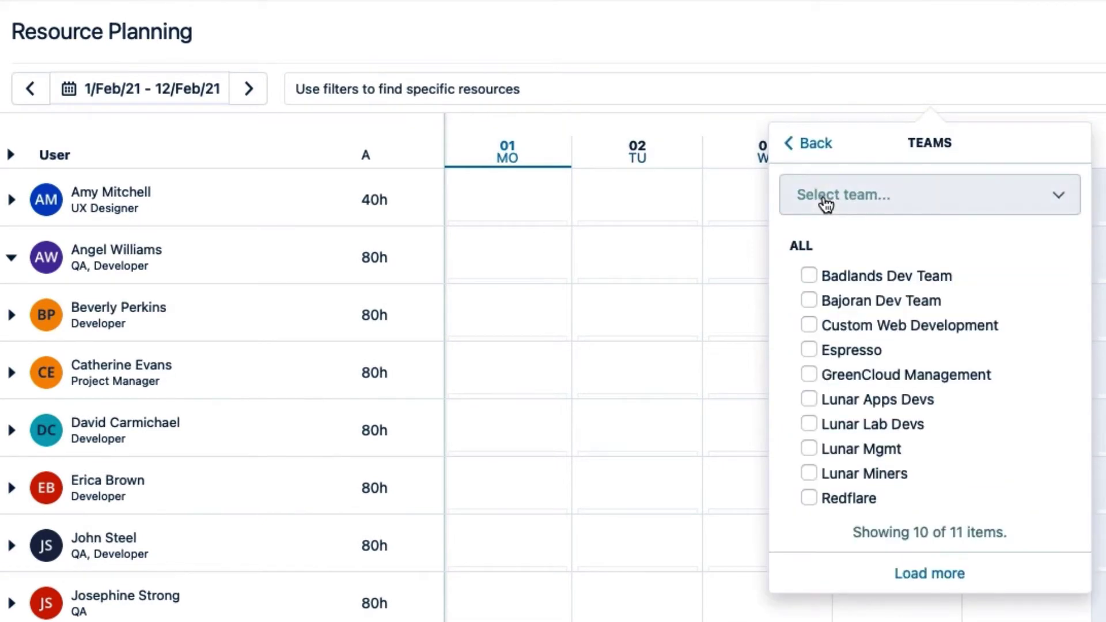
{"action": "left_click", "coordinate": [809, 399]}
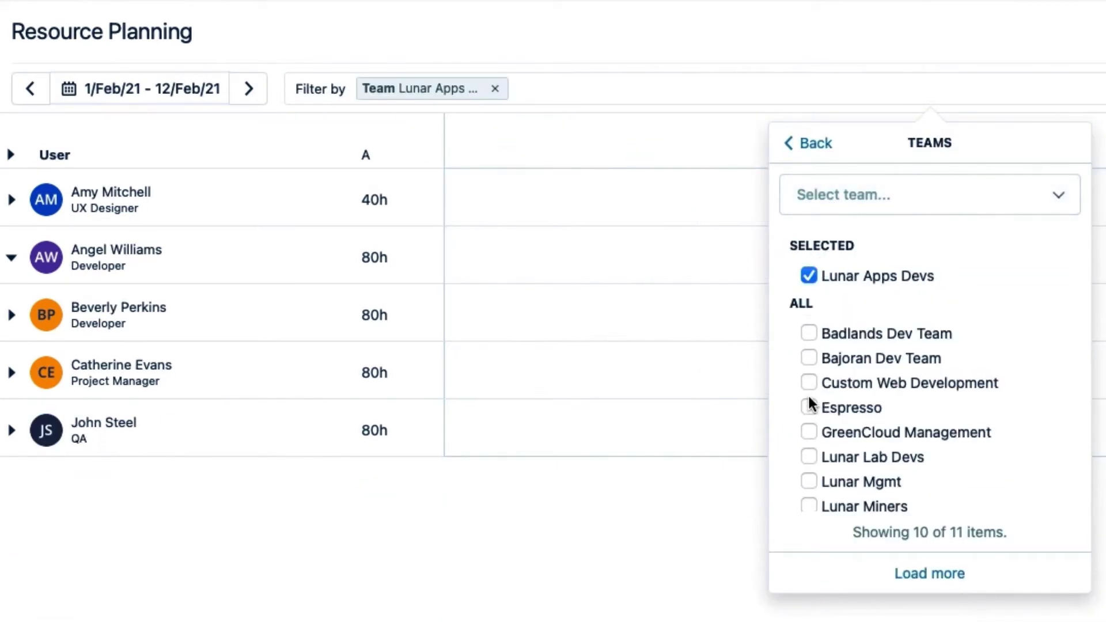
{"action": "left_click", "coordinate": [809, 457]}
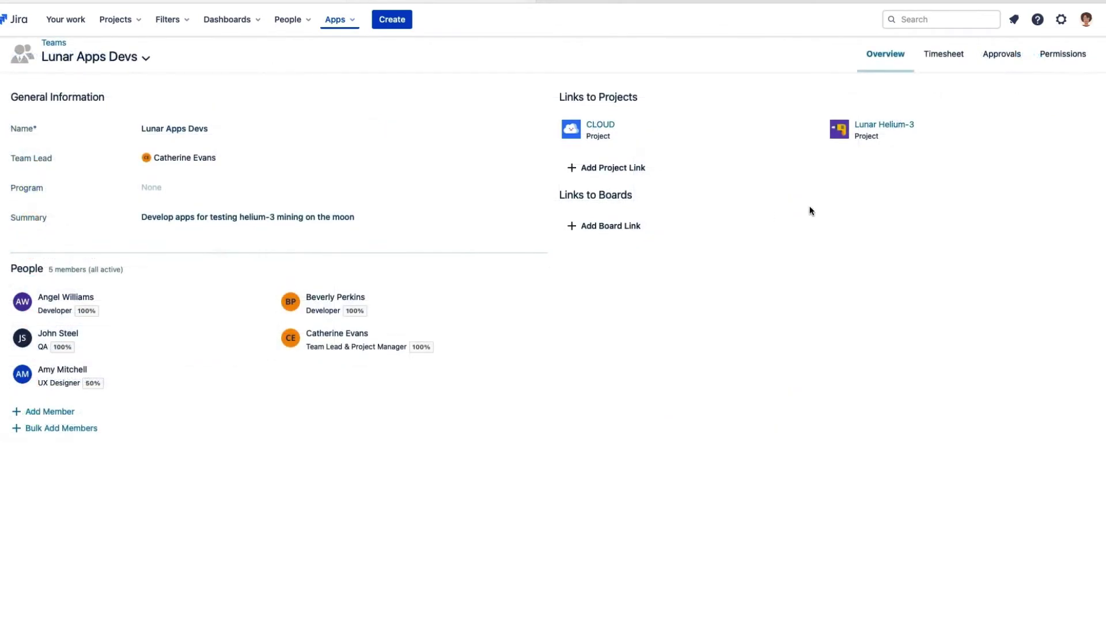
{"action": "left_click", "coordinate": [1066, 57]}
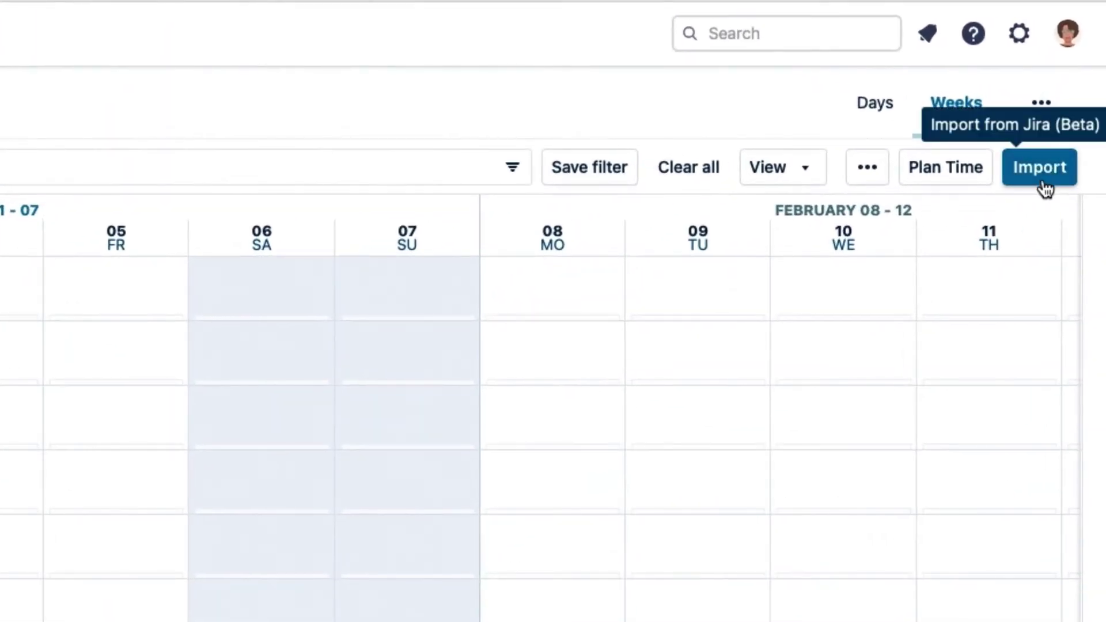
Step: Start a Jira issue import and review the team filter on the issue list
{"action": "left_click", "coordinate": [1044, 188]}
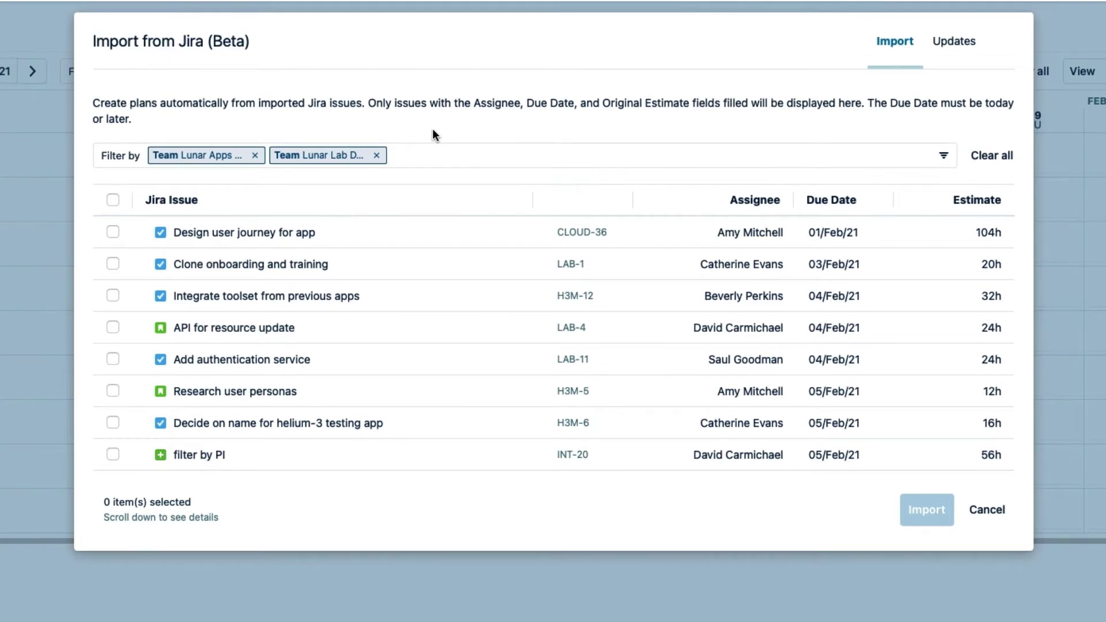
{"action": "left_click", "coordinate": [413, 158]}
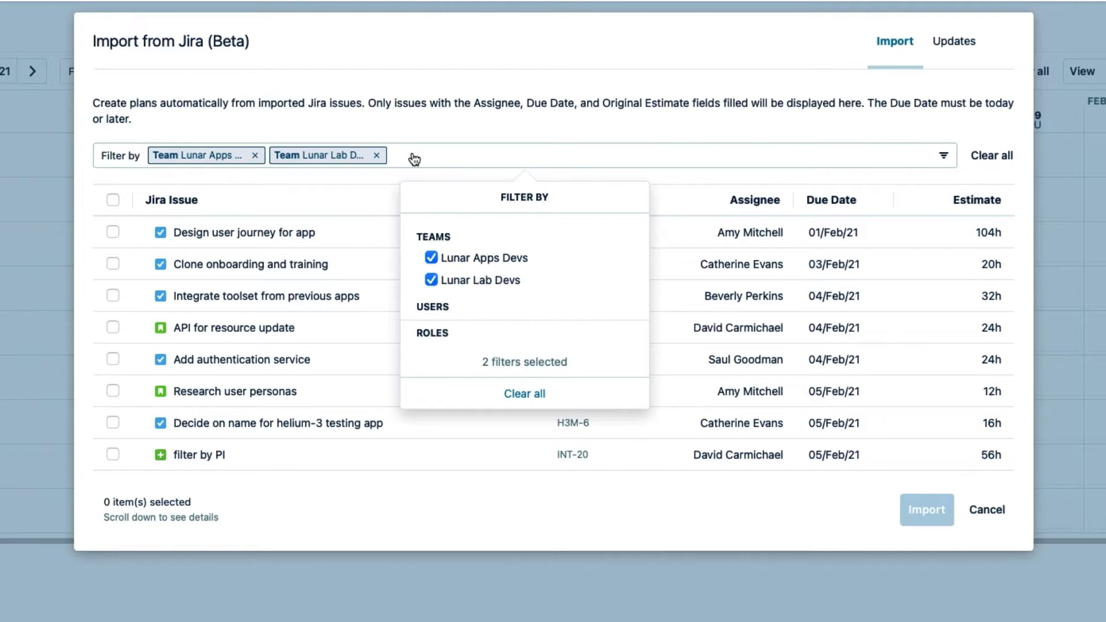
{"action": "left_click", "coordinate": [413, 126]}
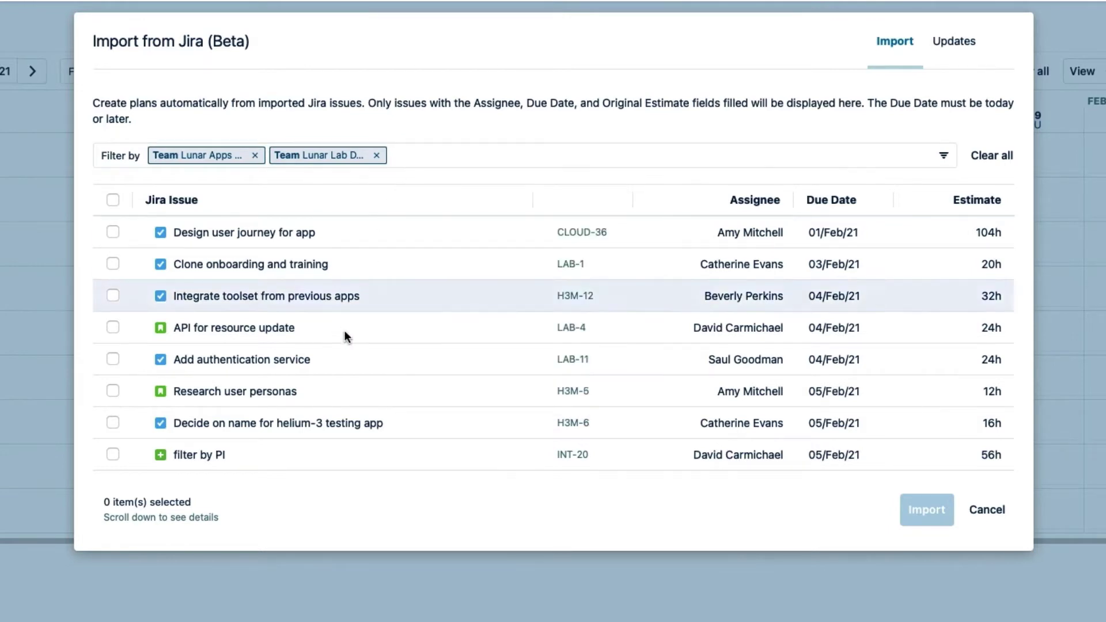
{"action": "scroll", "coordinate": [344, 340], "scroll_direction": "down", "scroll_amount": 10}
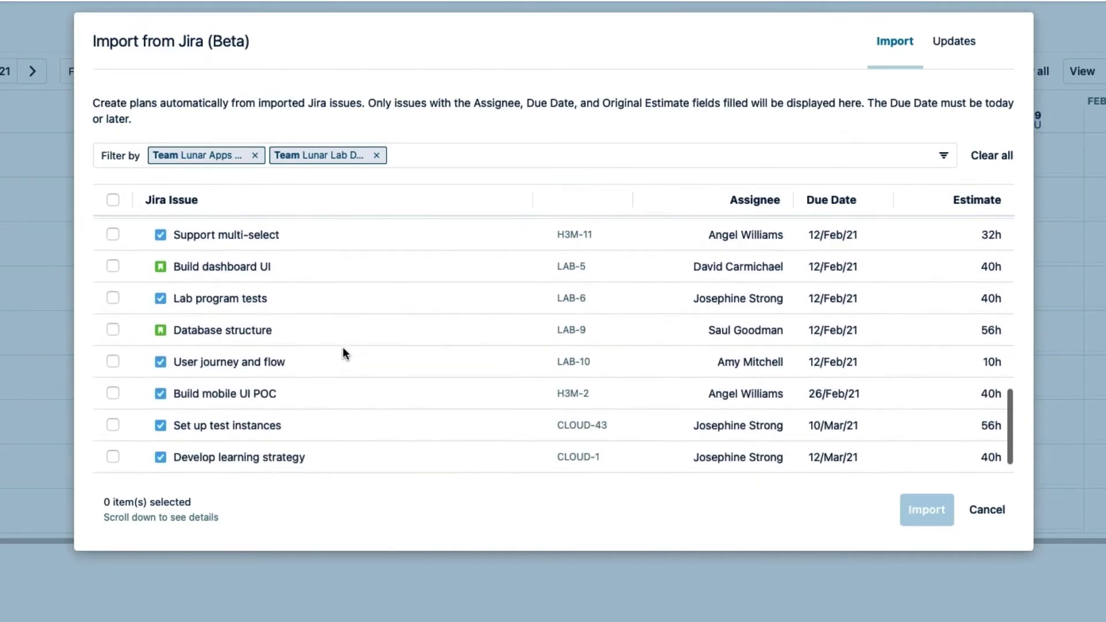
{"action": "scroll", "coordinate": [344, 347], "scroll_direction": "up", "scroll_amount": 10}
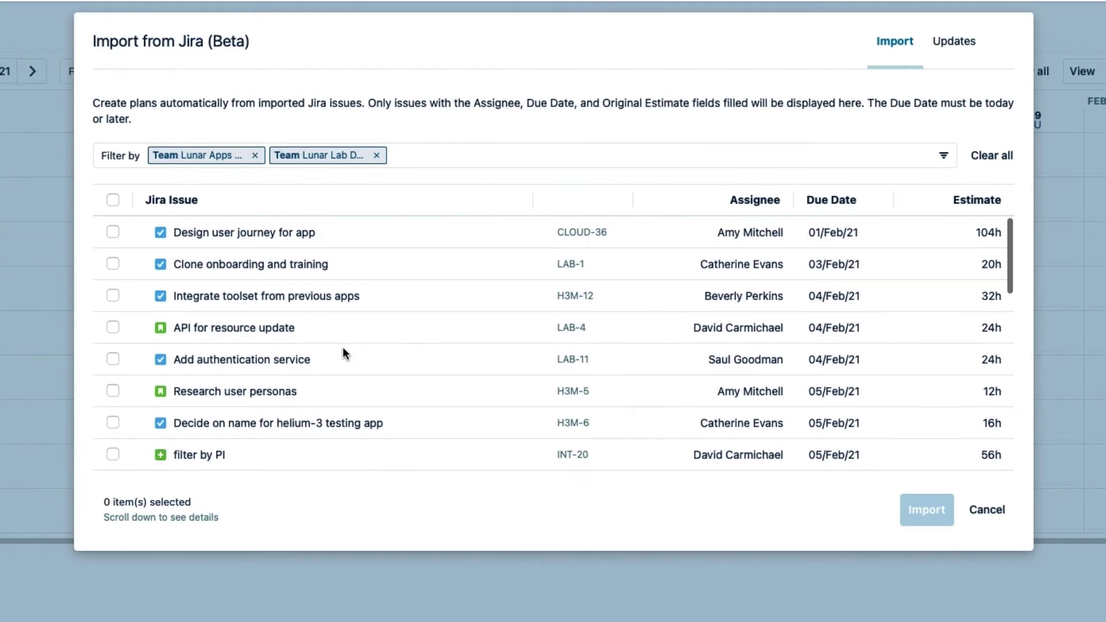
Step: Select all issues, then exclude Design user journey, filter by PI, and the three March-due issues
{"action": "left_click", "coordinate": [112, 200]}
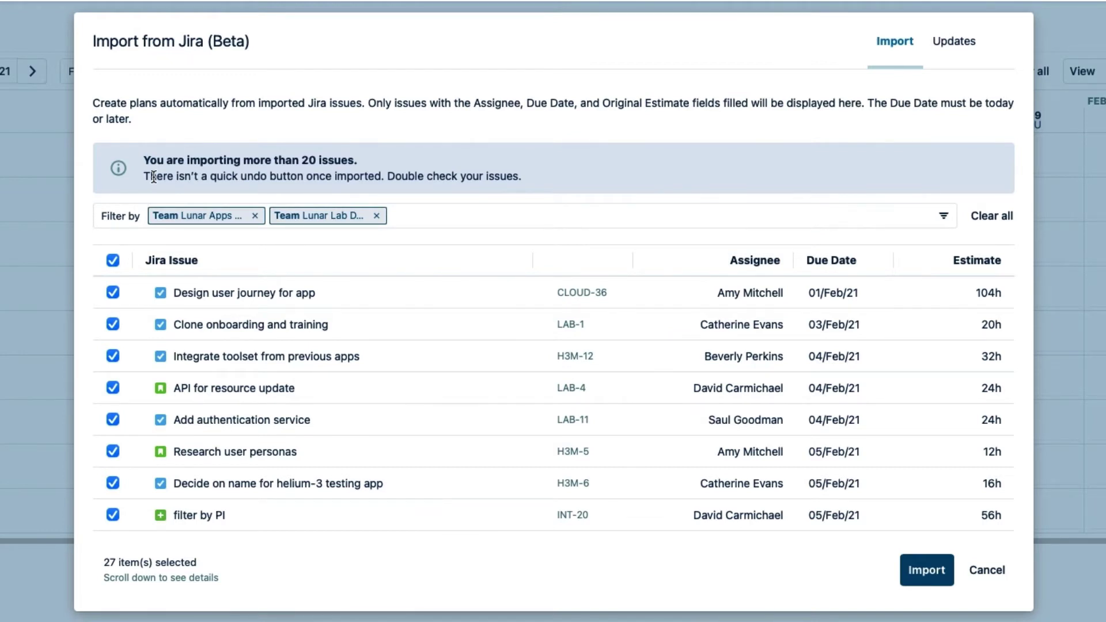
{"action": "left_click", "coordinate": [113, 292]}
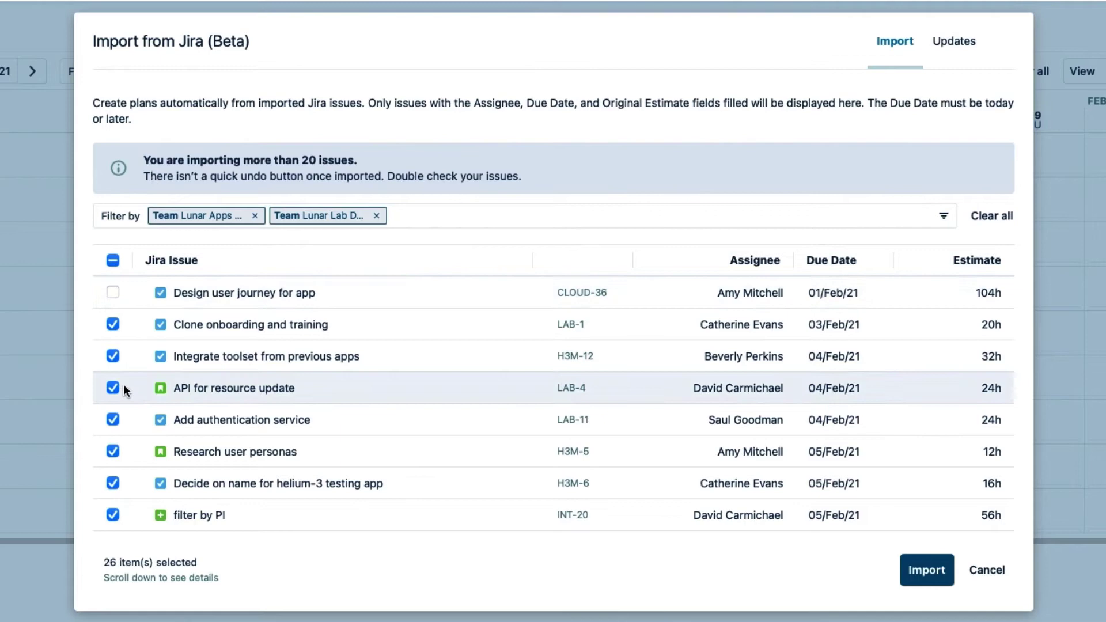
{"action": "left_click", "coordinate": [113, 515]}
{"action": "scroll", "coordinate": [146, 404], "scroll_direction": "down", "scroll_amount": 10}
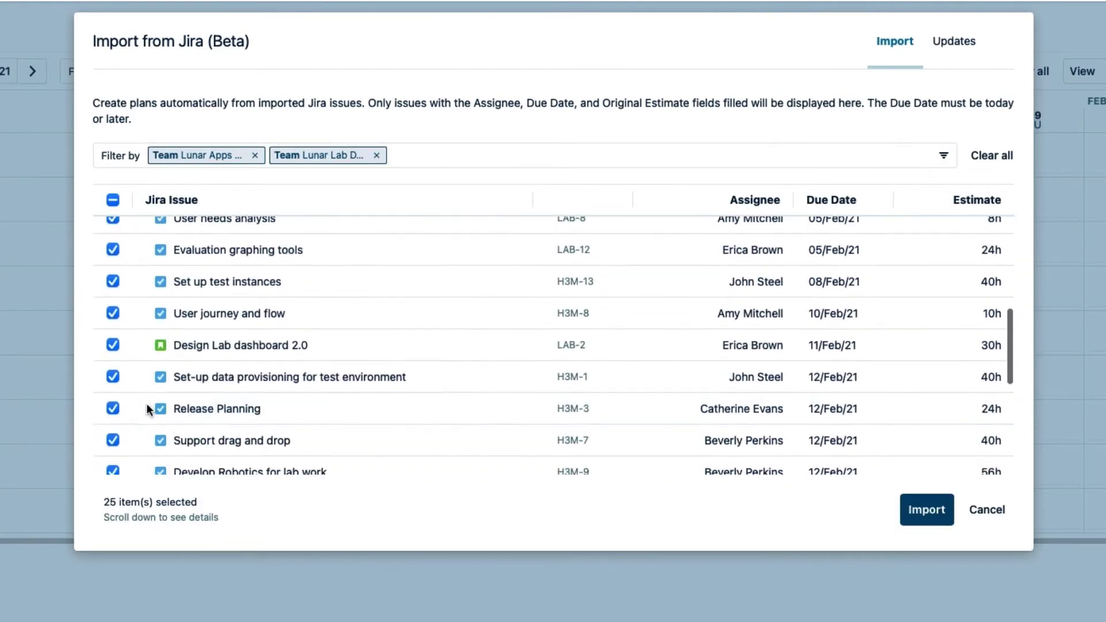
{"action": "left_click", "coordinate": [113, 398]}
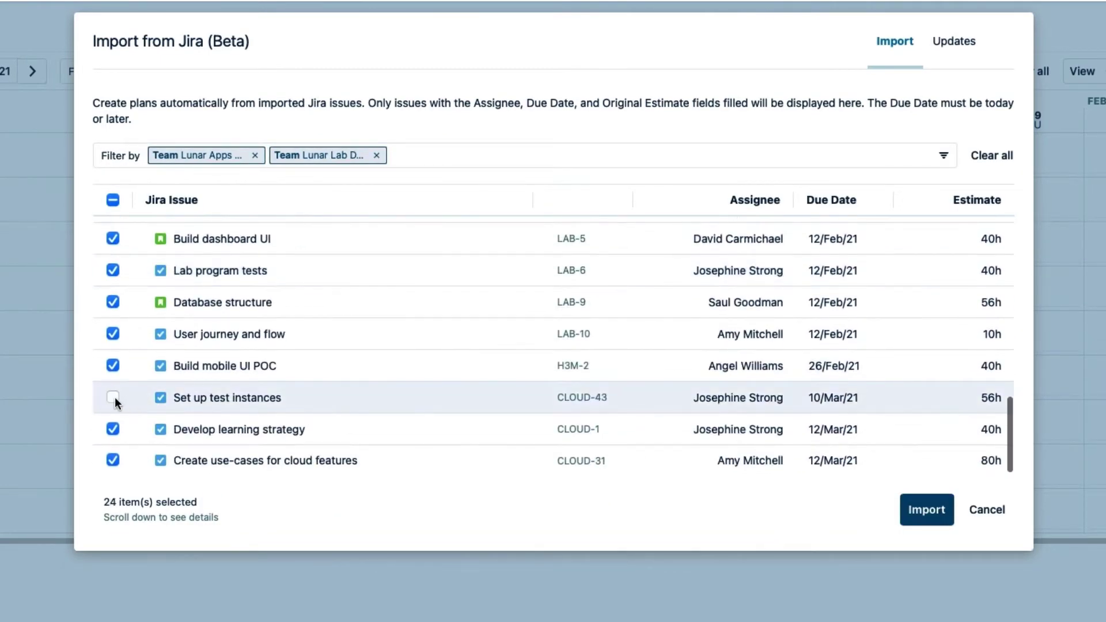
{"action": "left_click", "coordinate": [113, 429]}
{"action": "left_click", "coordinate": [113, 461]}
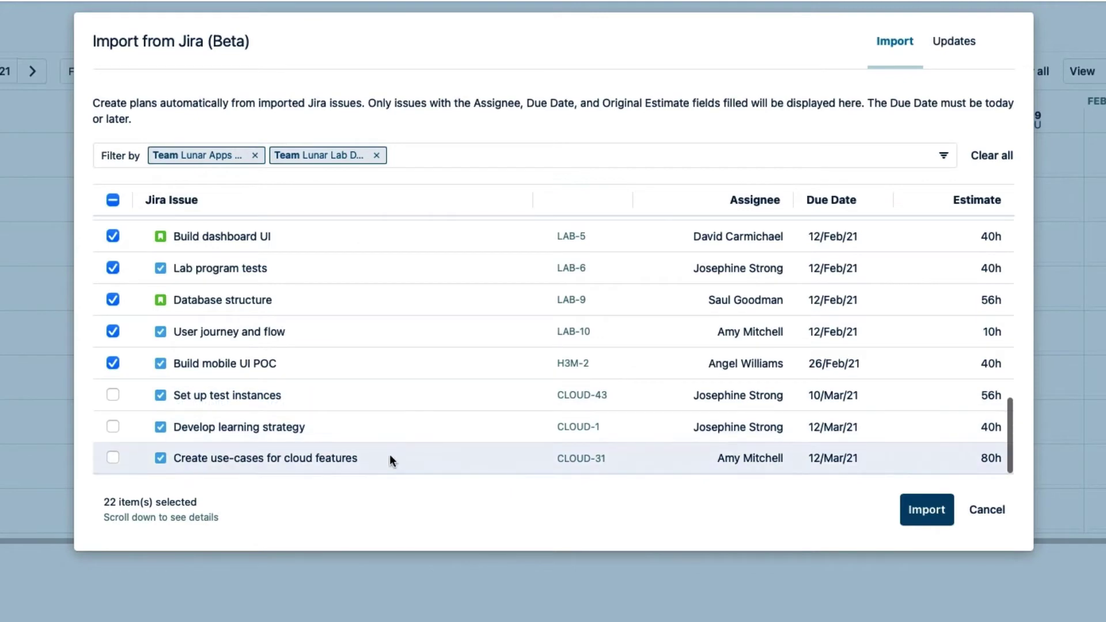
Step: Import the 22 selected issues as plans and expand every person's task rows
{"action": "left_click", "coordinate": [930, 510]}
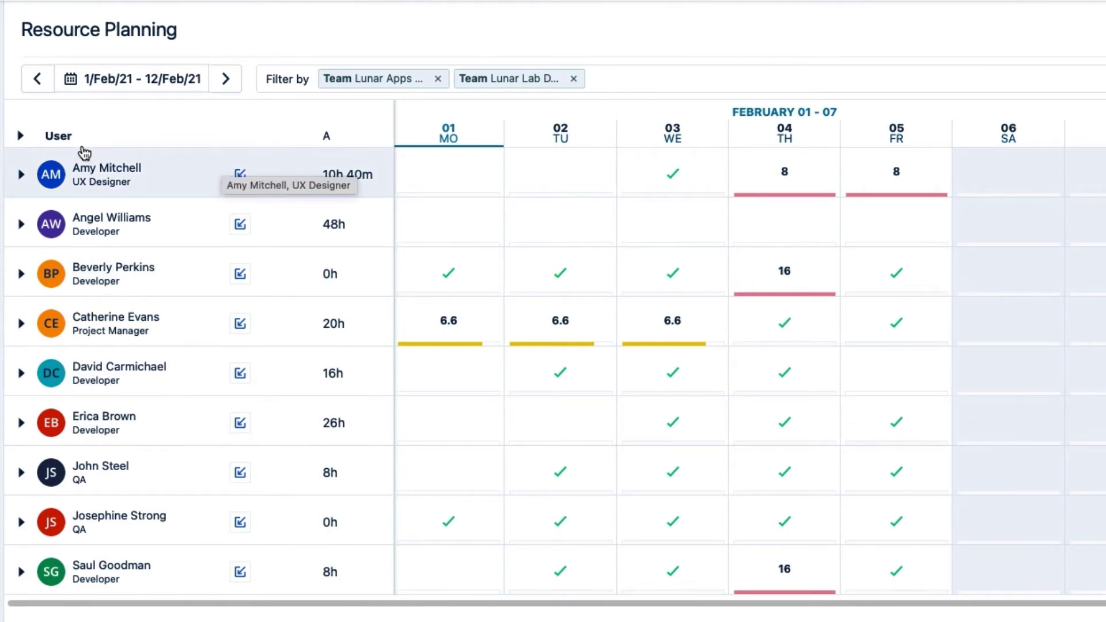
{"action": "left_click", "coordinate": [21, 135]}
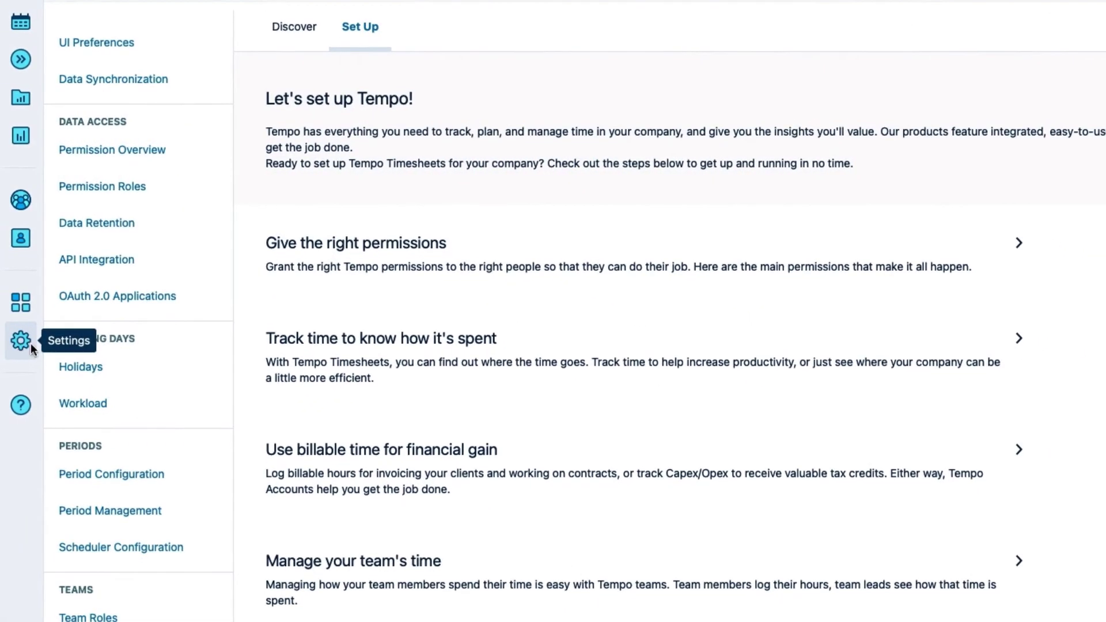
{"action": "left_click", "coordinate": [131, 405]}
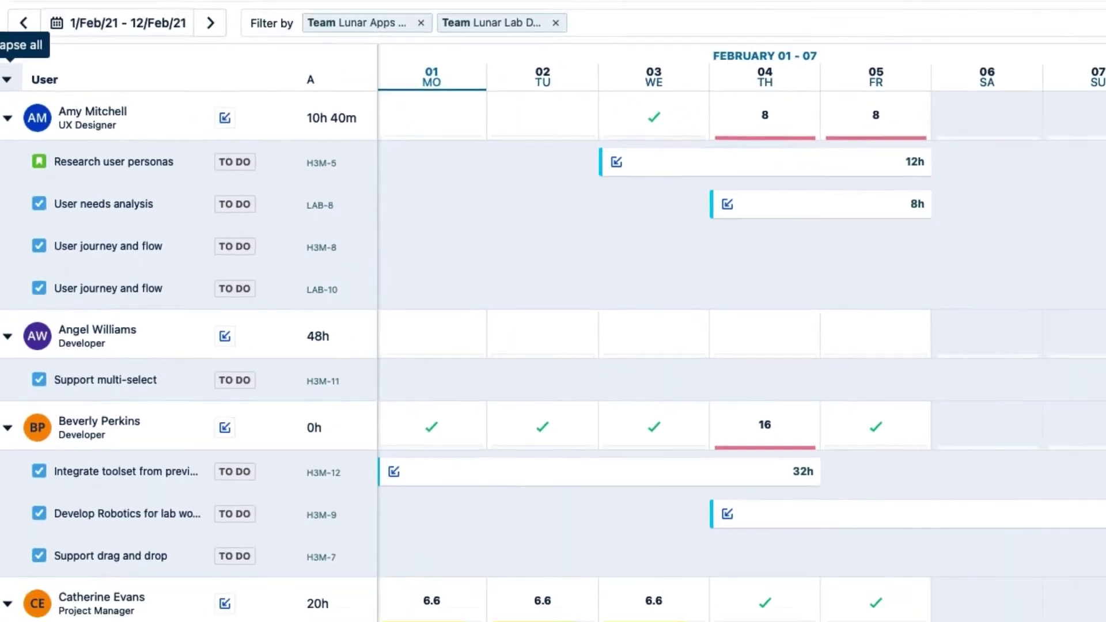
{"action": "left_click", "coordinate": [10, 77]}
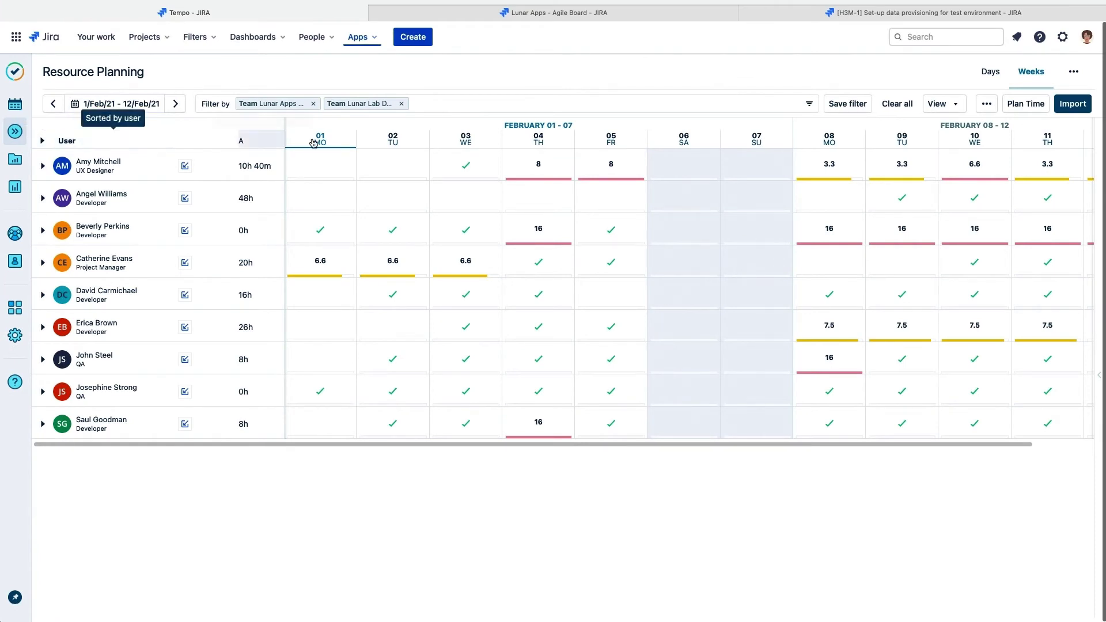
{"action": "mouse_move", "coordinate": [596, 172]}
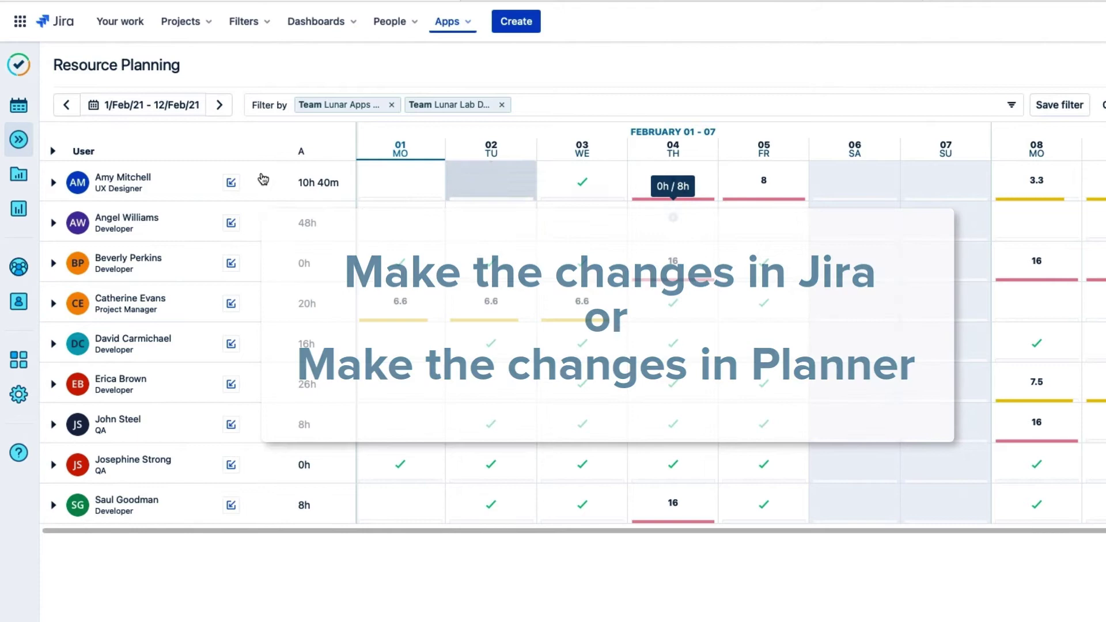
{"action": "left_click", "coordinate": [54, 153]}
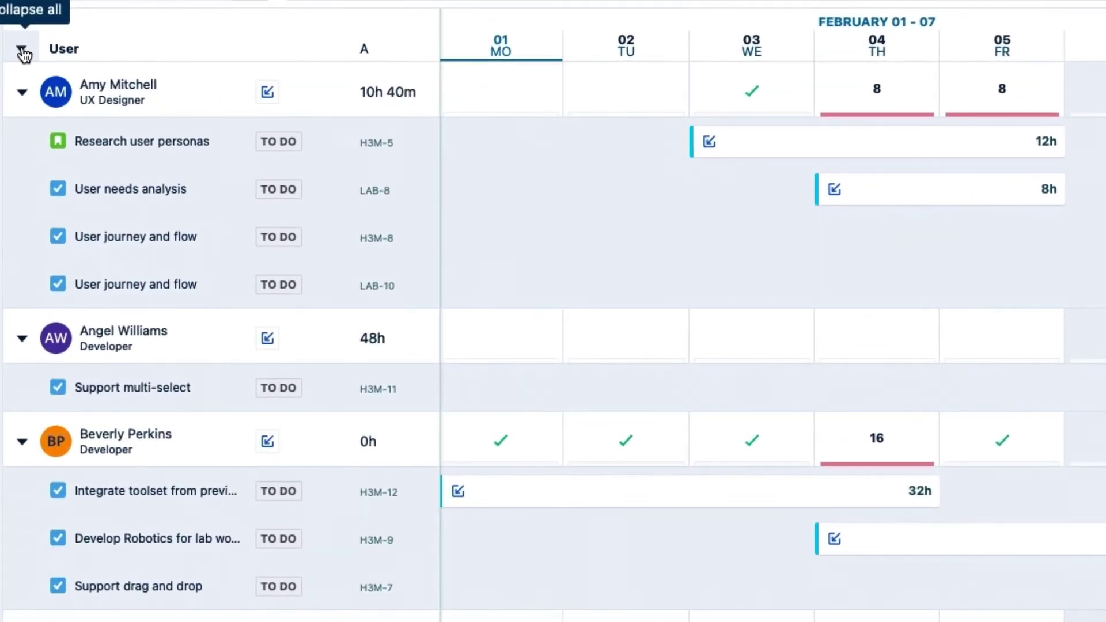
{"action": "mouse_move", "coordinate": [781, 141]}
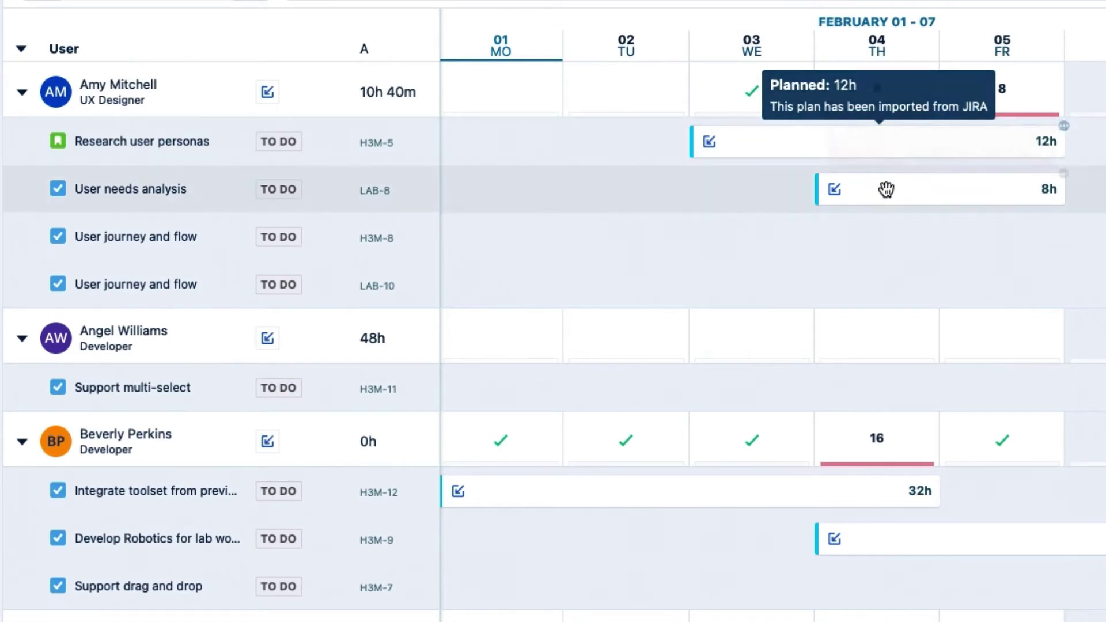
{"action": "mouse_move", "coordinate": [887, 205]}
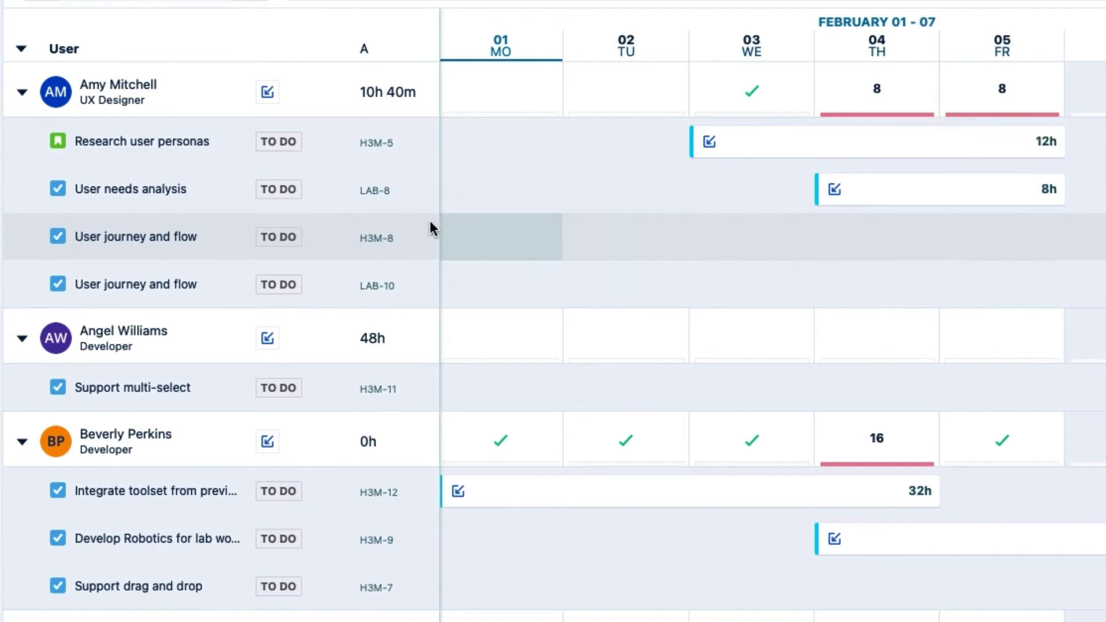
Step: Change LAB-8 User needs analysis due date to 2 February 2021, then go back to Resource Planning
{"action": "left_click", "coordinate": [375, 190]}
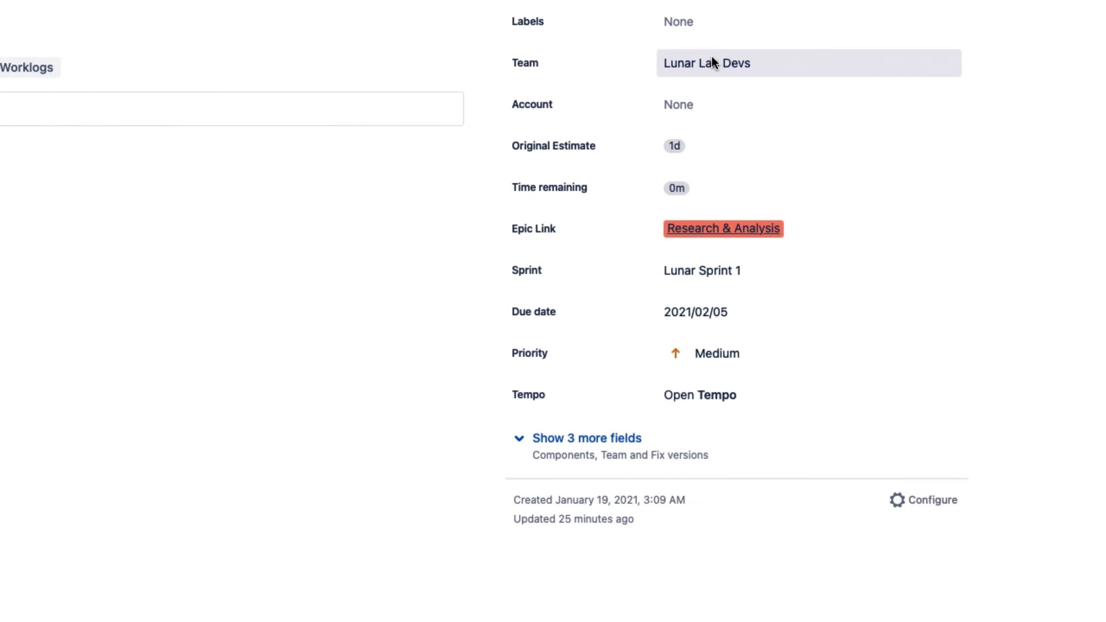
{"action": "left_click", "coordinate": [734, 311]}
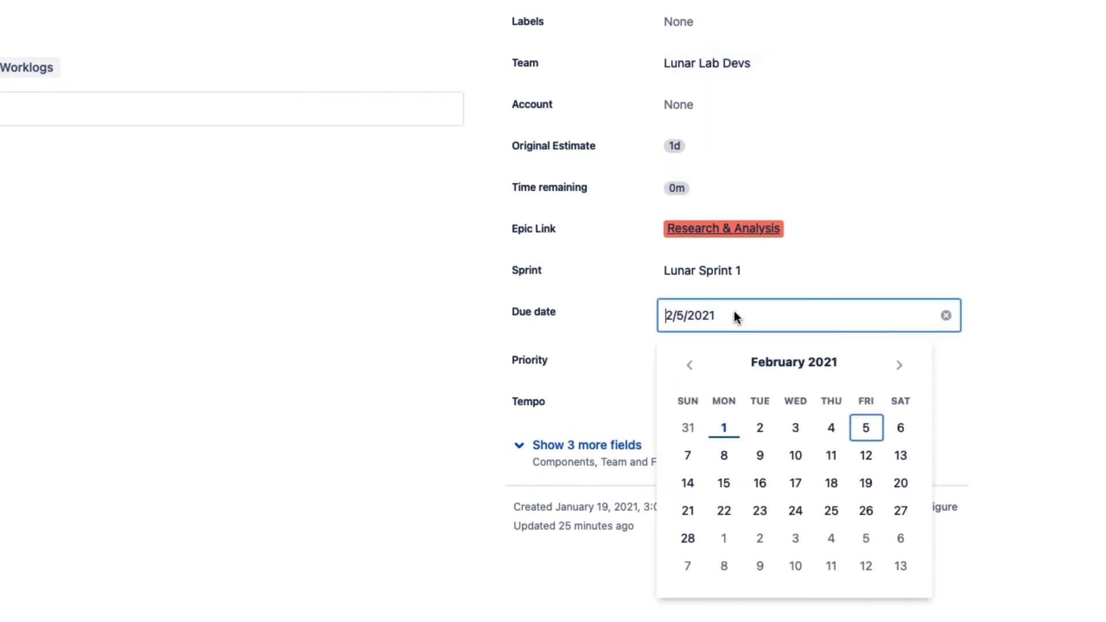
{"action": "left_click", "coordinate": [764, 434]}
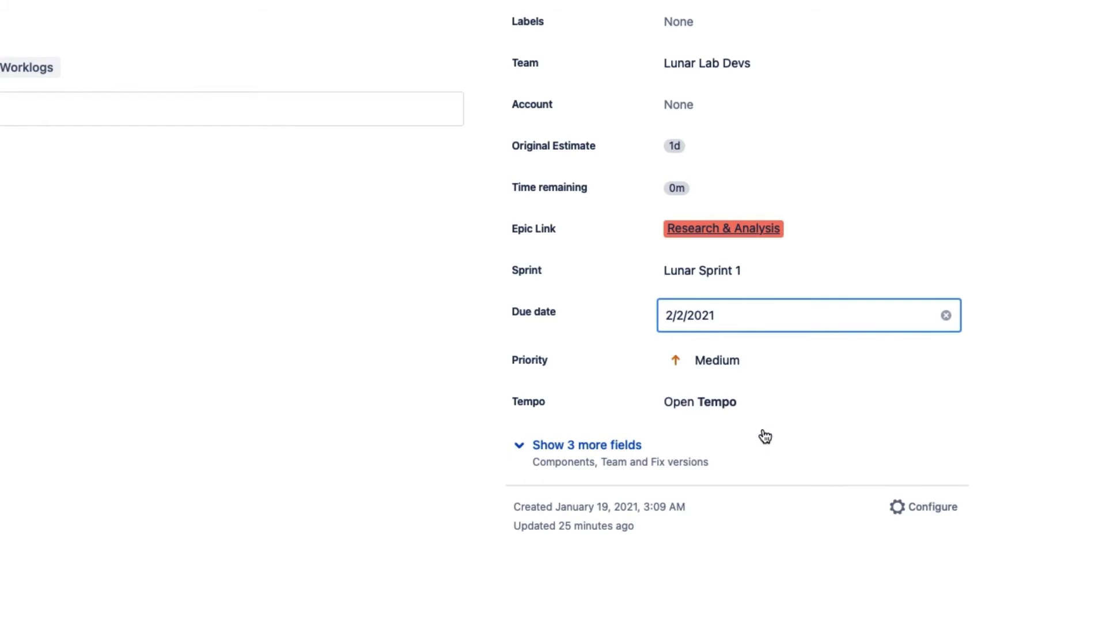
{"action": "left_click", "coordinate": [328, 15]}
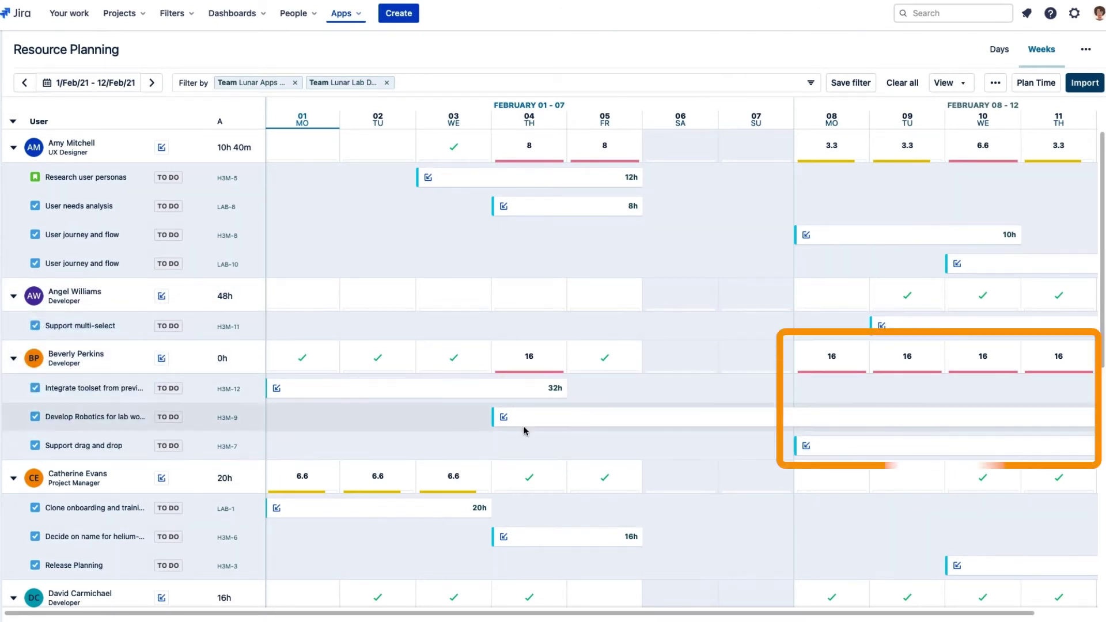
{"action": "mouse_move", "coordinate": [847, 448]}
{"action": "scroll", "coordinate": [849, 448], "scroll_direction": "right", "scroll_amount": 2}
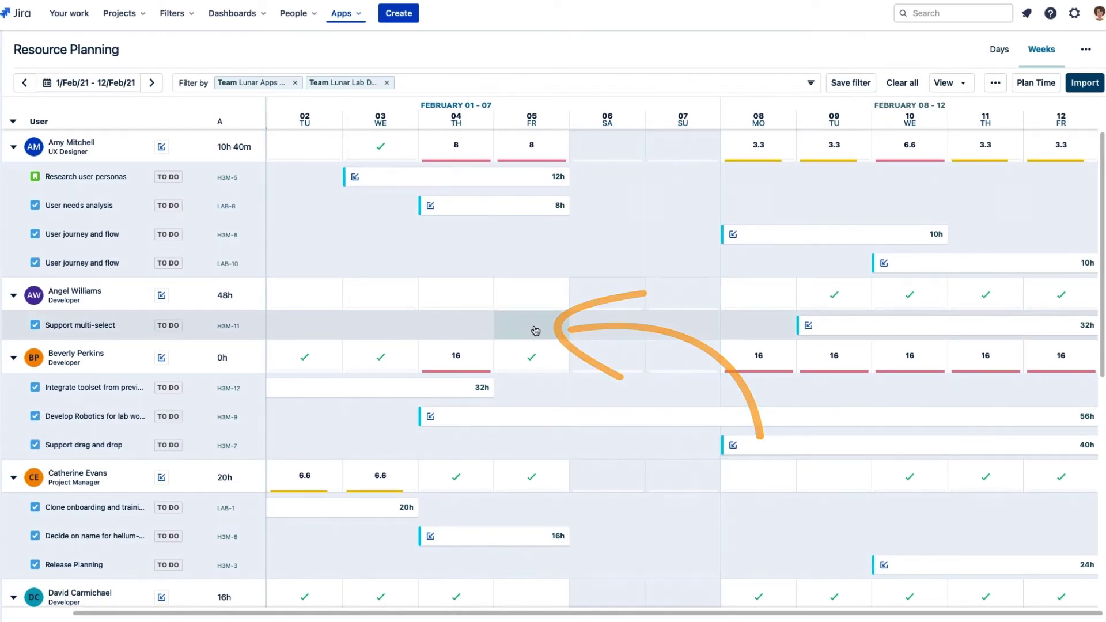
Step: Assign H3M-7 Support drag and drop to the other developer, due 5 February 2021
{"action": "left_click", "coordinate": [229, 447]}
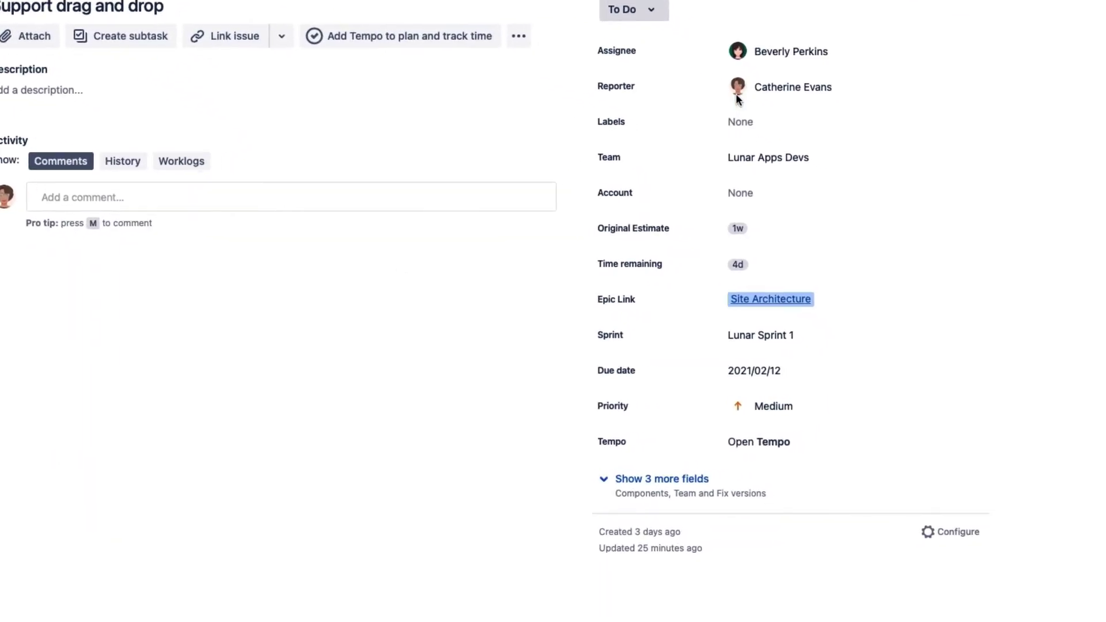
{"action": "left_click", "coordinate": [830, 49]}
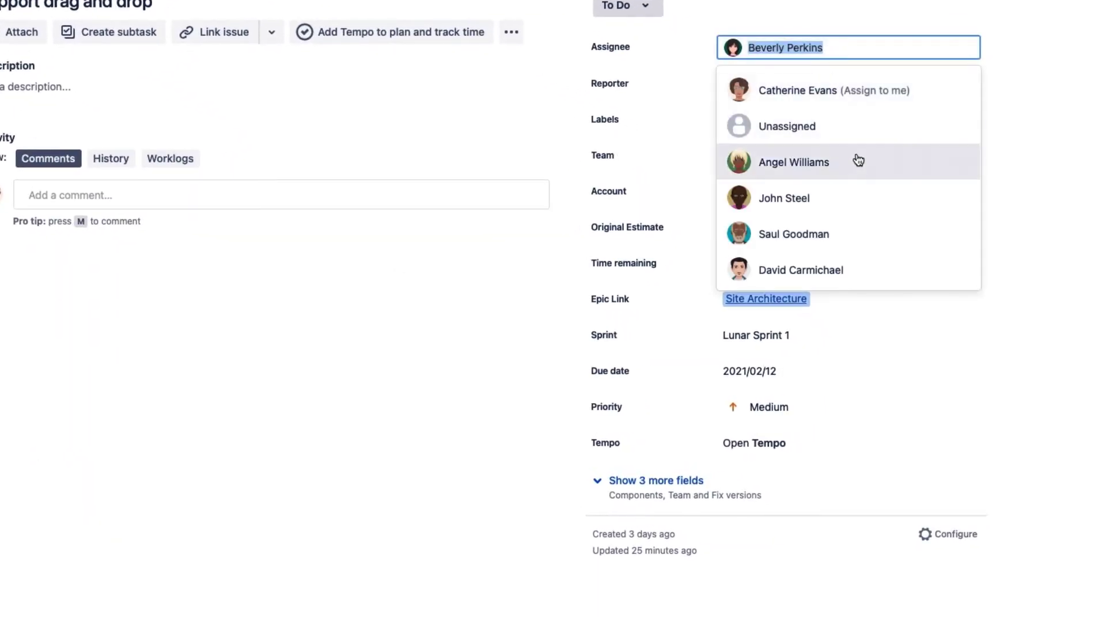
{"action": "left_click", "coordinate": [845, 167]}
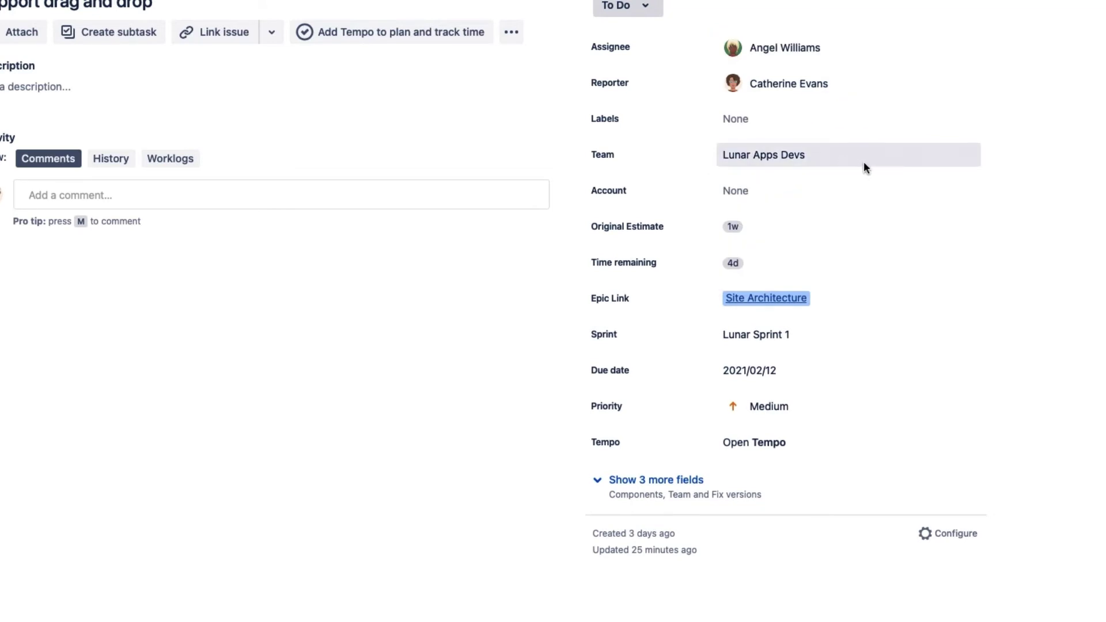
{"action": "left_click", "coordinate": [778, 369]}
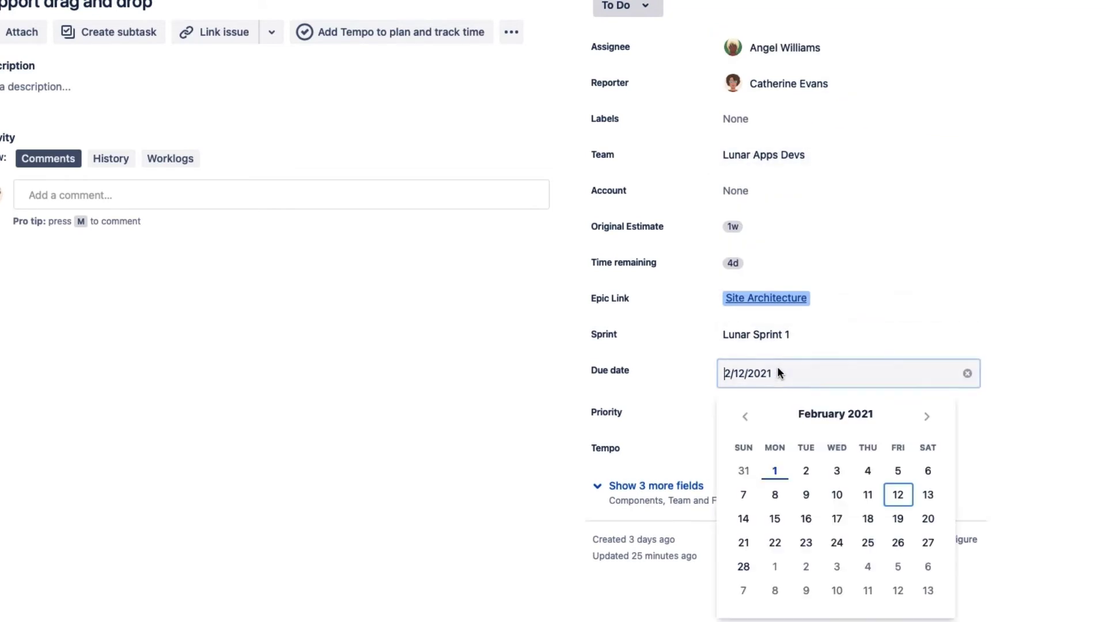
{"action": "left_click", "coordinate": [898, 471]}
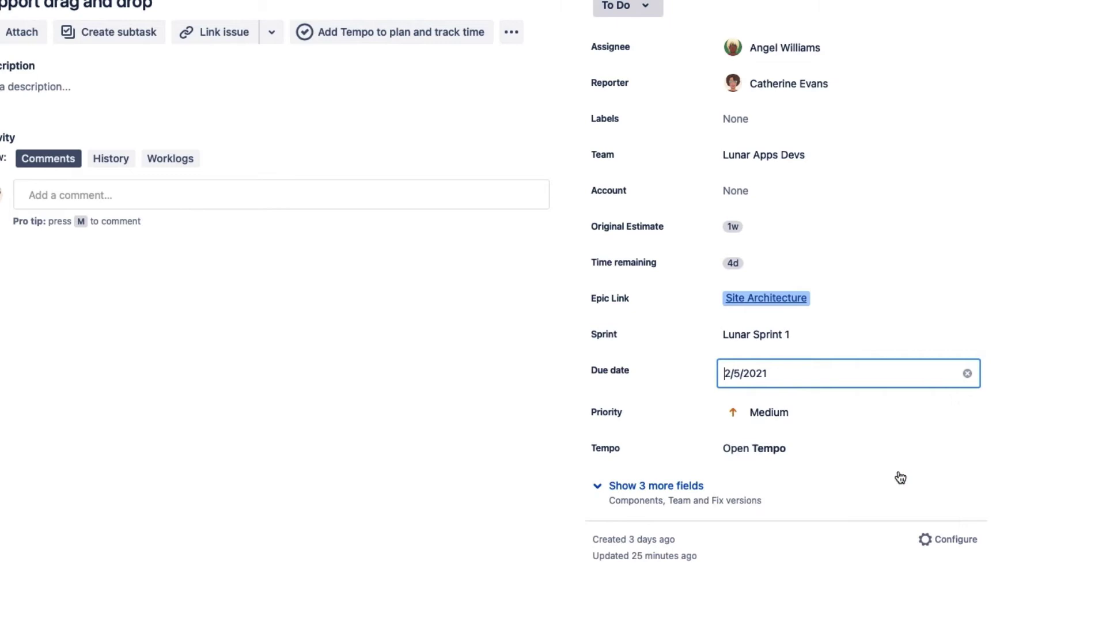
{"action": "left_click", "coordinate": [548, 592]}
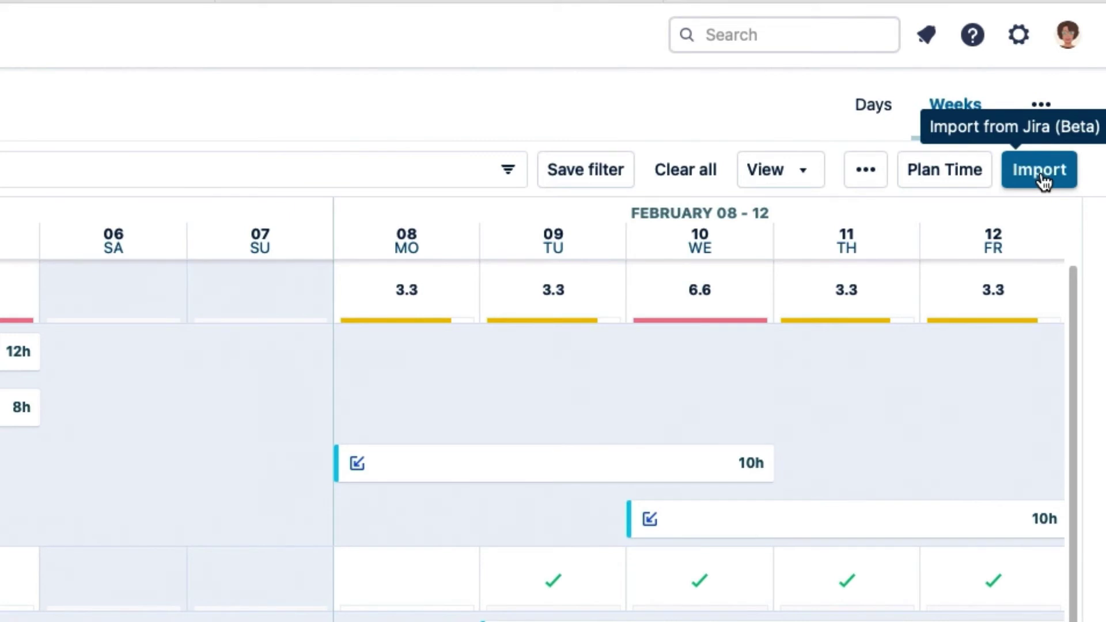
Step: Update the User needs analysis and Support drag and drop plans from their Jira changes
{"action": "left_click", "coordinate": [1041, 171]}
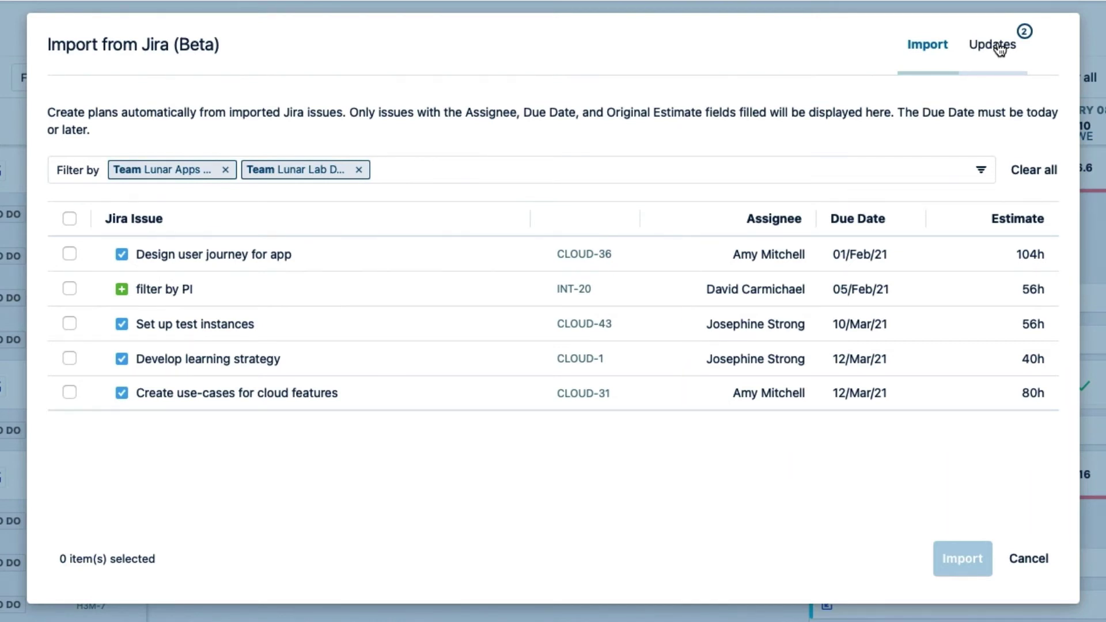
{"action": "left_click", "coordinate": [1001, 51]}
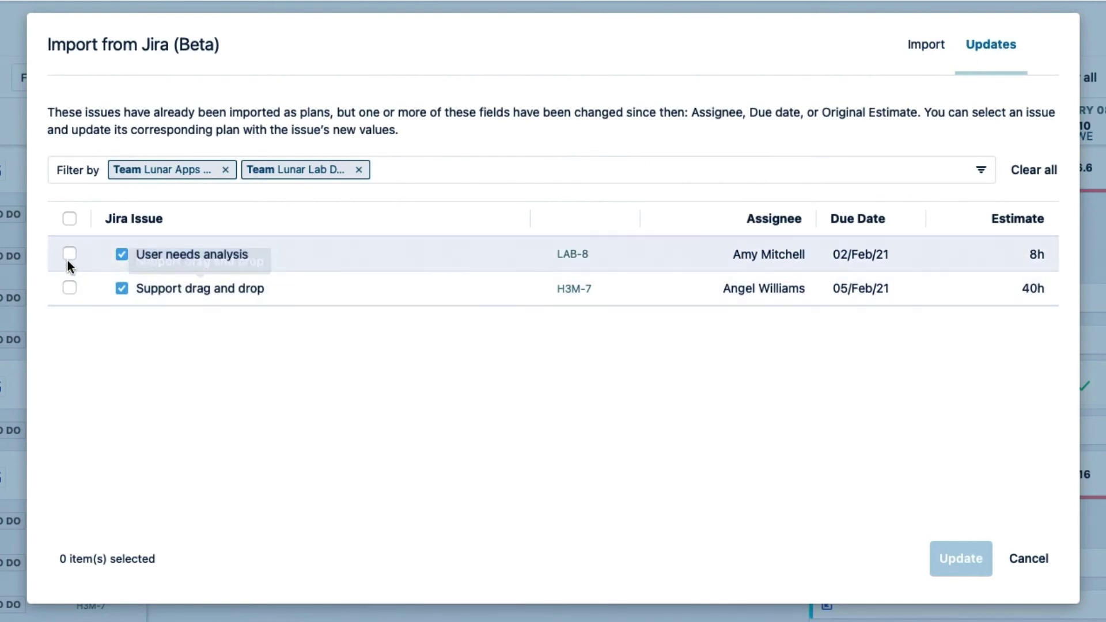
{"action": "left_click", "coordinate": [70, 253]}
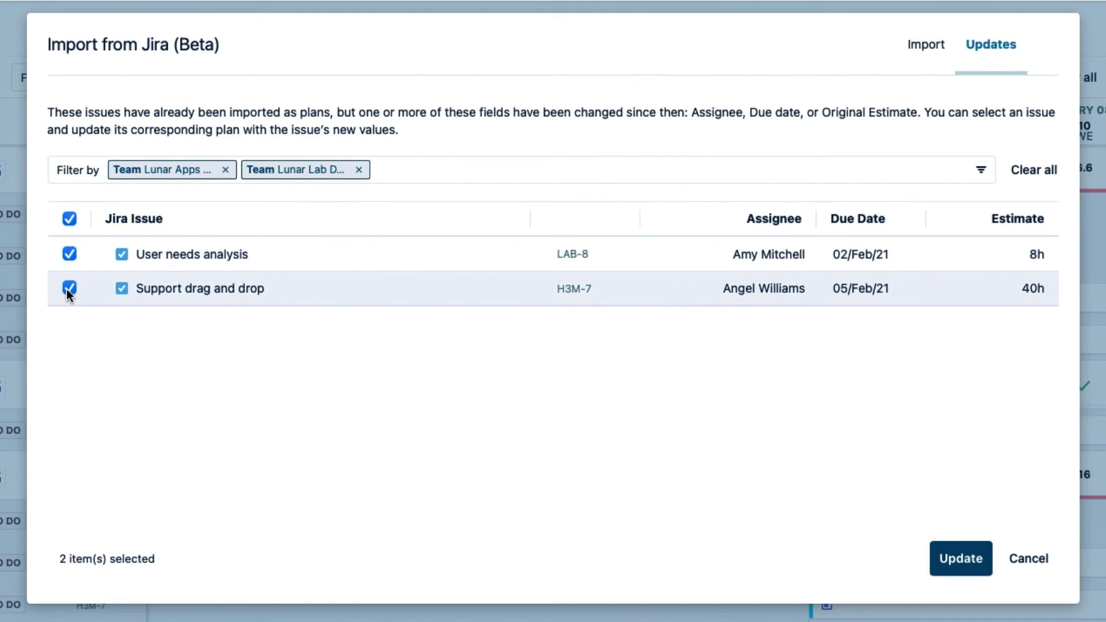
{"action": "left_click", "coordinate": [952, 556]}
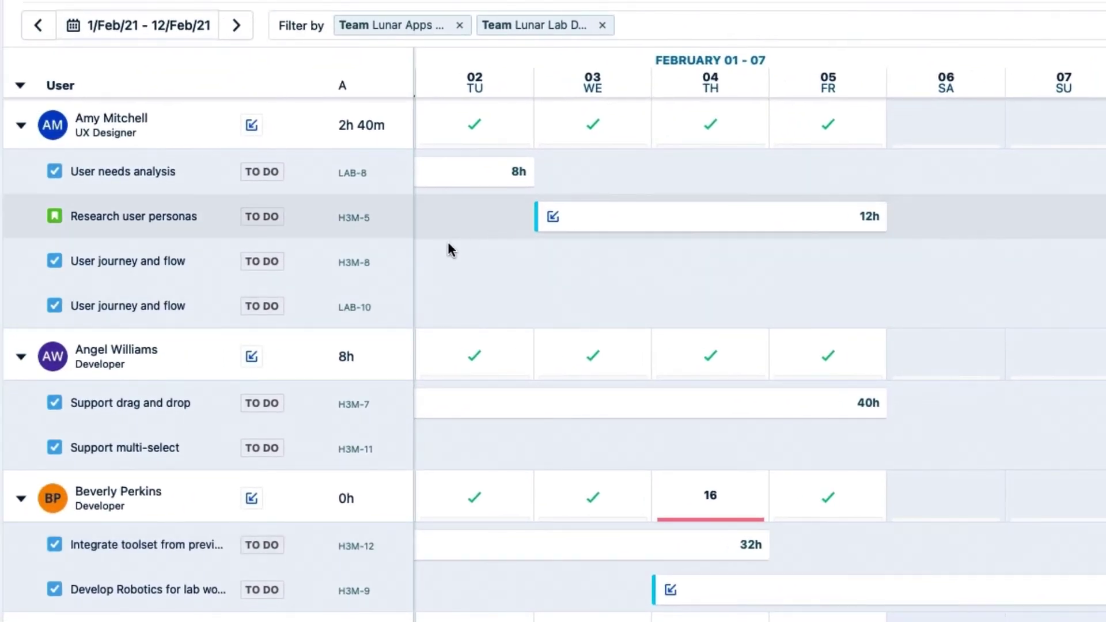
{"action": "scroll", "coordinate": [445, 243], "scroll_direction": "left", "scroll_amount": 3}
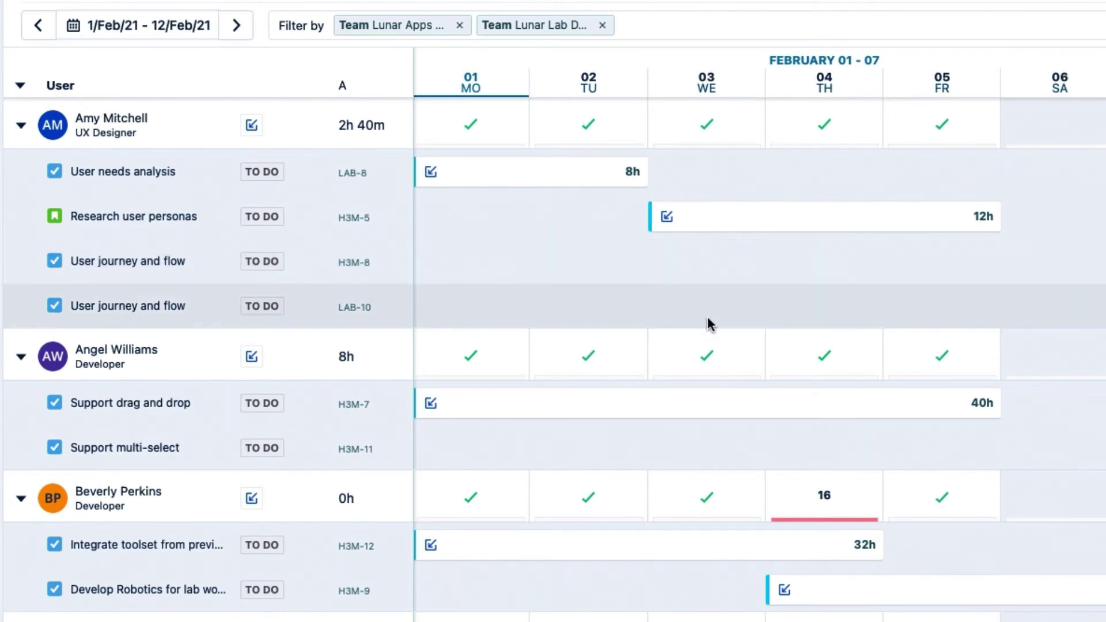
{"action": "mouse_move", "coordinate": [528, 410]}
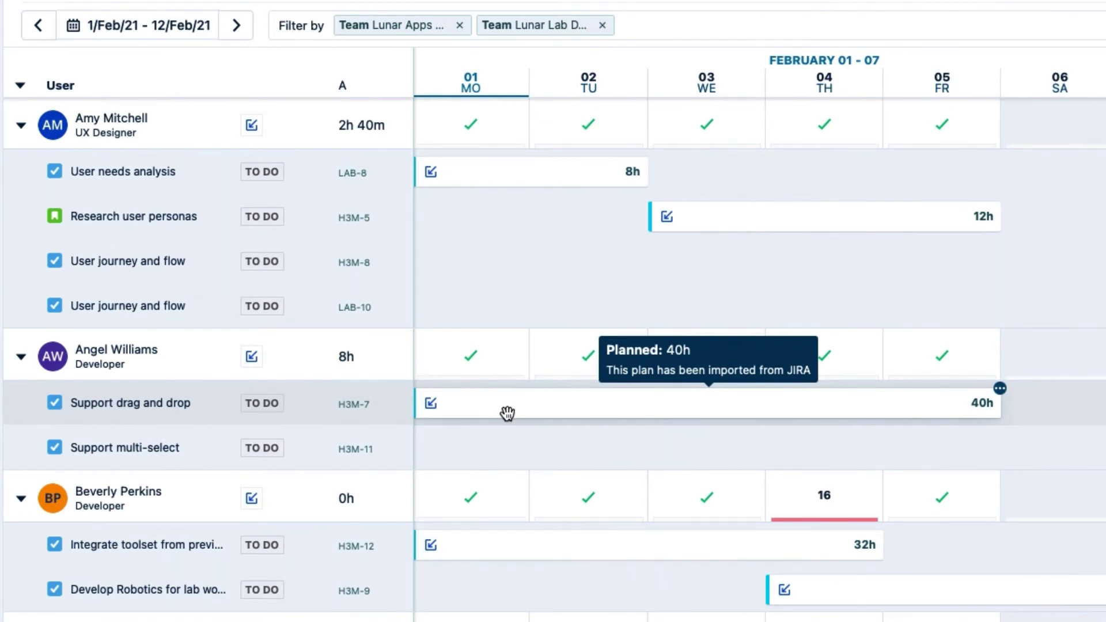
{"action": "scroll", "coordinate": [519, 456], "scroll_direction": "down", "scroll_amount": 3}
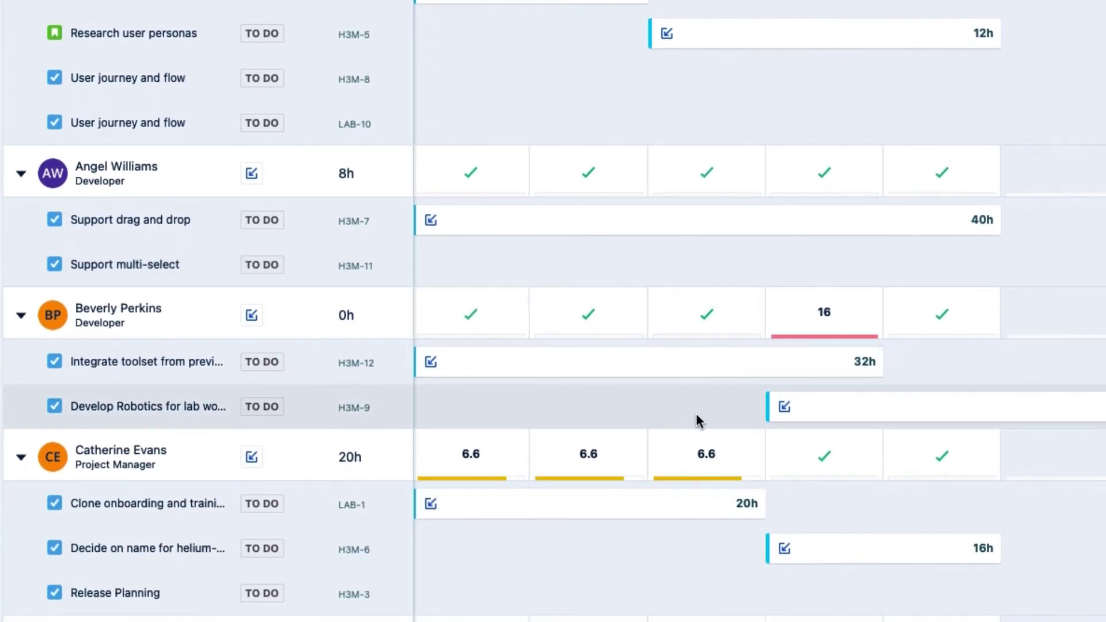
Step: Shift the H3M-9 Develop Robotics plan to start Friday 5 February, confirming the imported-plan edit
{"action": "mouse_move", "coordinate": [802, 325]}
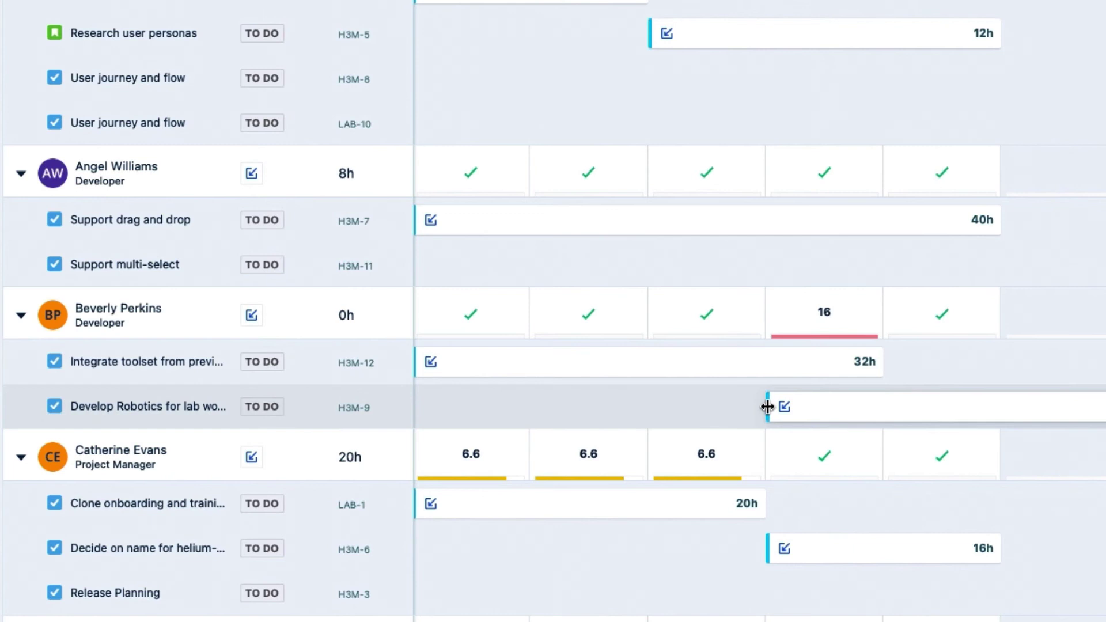
{"action": "left_click_drag", "start_coordinate": [767, 407], "coordinate": [850, 407]}
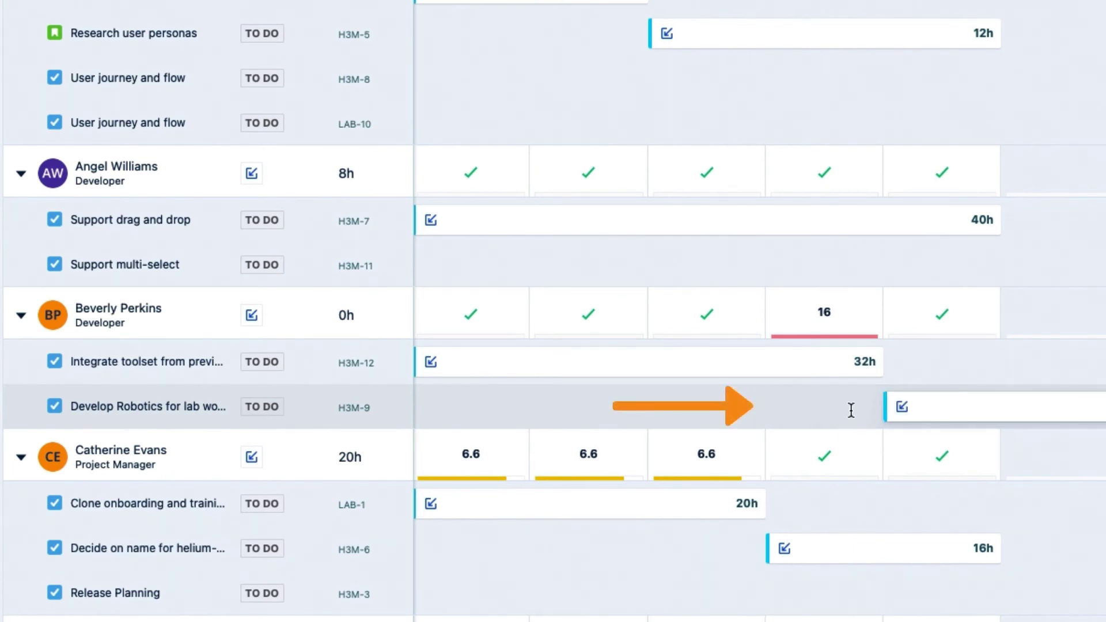
{"action": "left_click", "coordinate": [902, 407]}
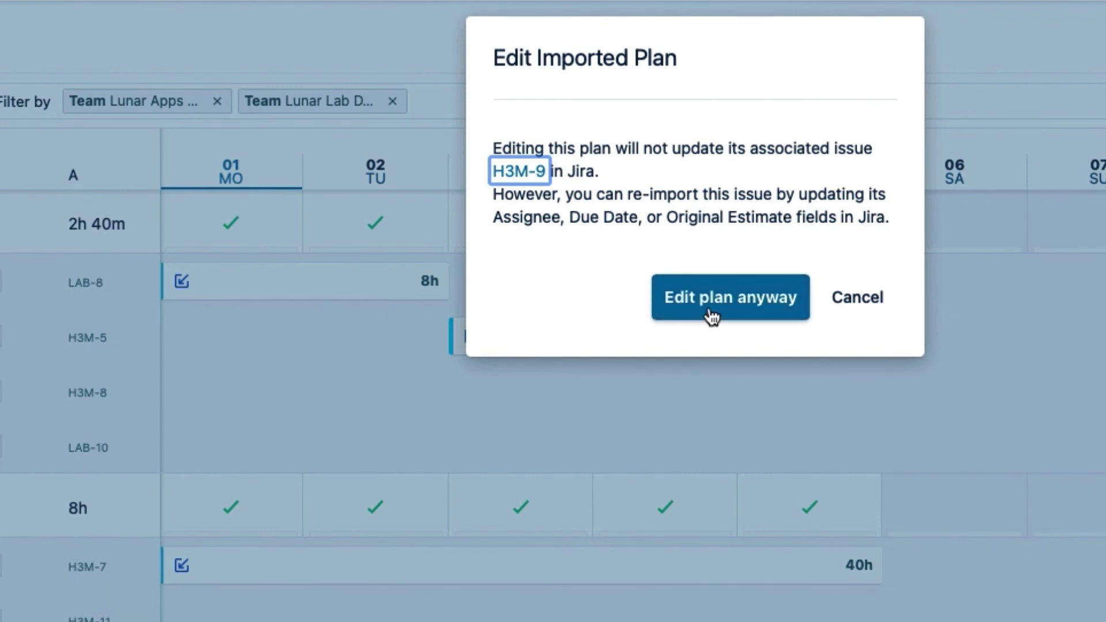
{"action": "left_click", "coordinate": [733, 311]}
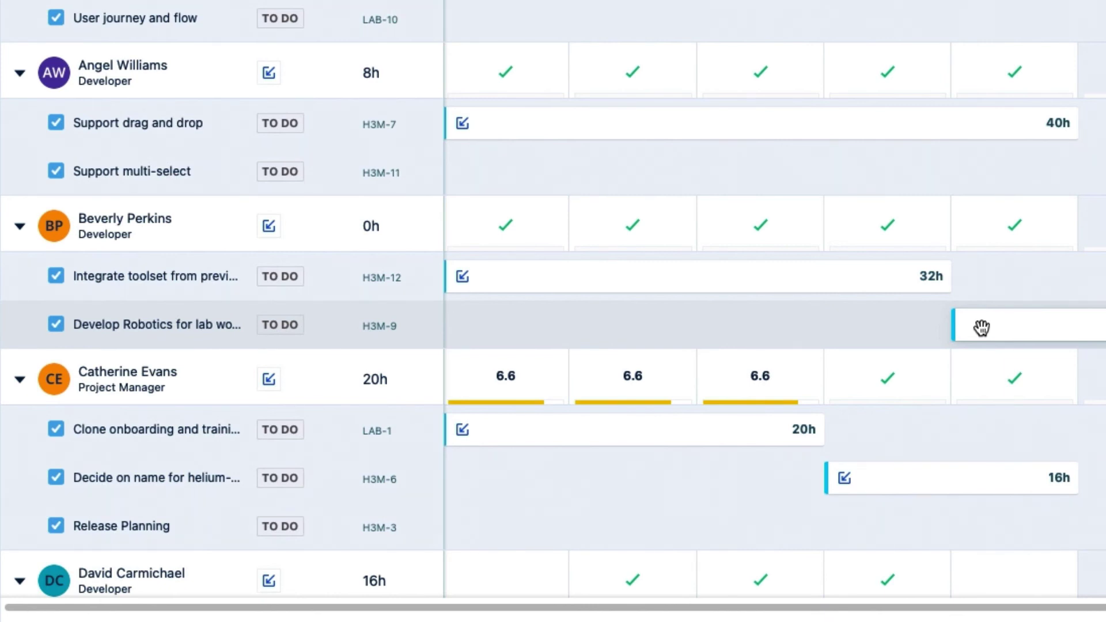
Step: Move Add authentication service to start Monday 1 February and collapse rows to one per person
{"action": "scroll", "coordinate": [763, 509], "scroll_direction": "down", "scroll_amount": 9}
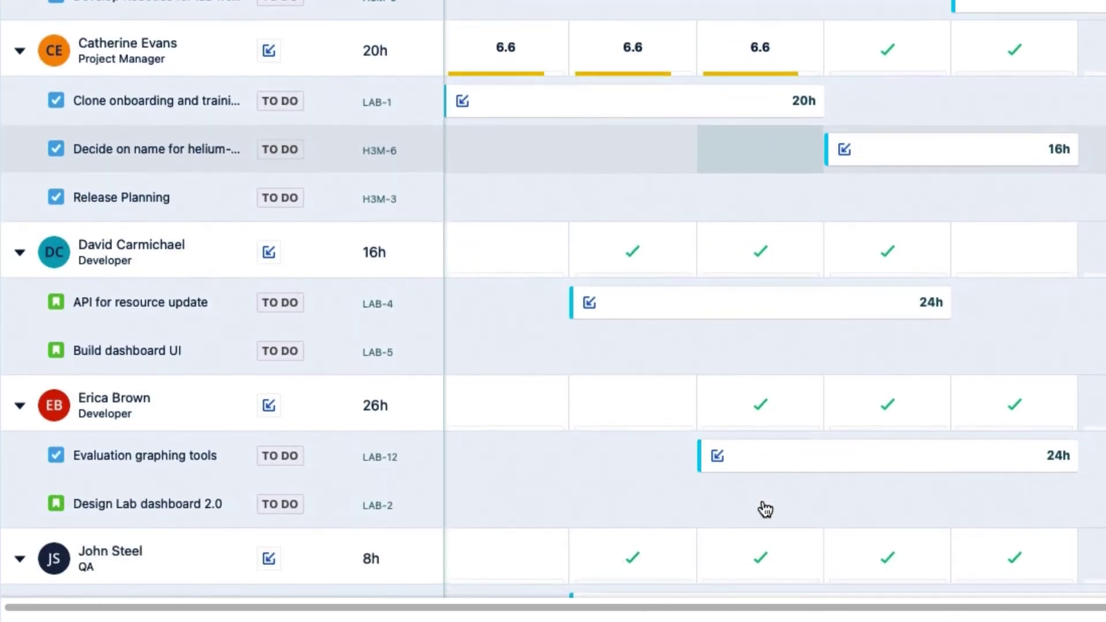
{"action": "scroll", "coordinate": [765, 510], "scroll_direction": "down", "scroll_amount": 3}
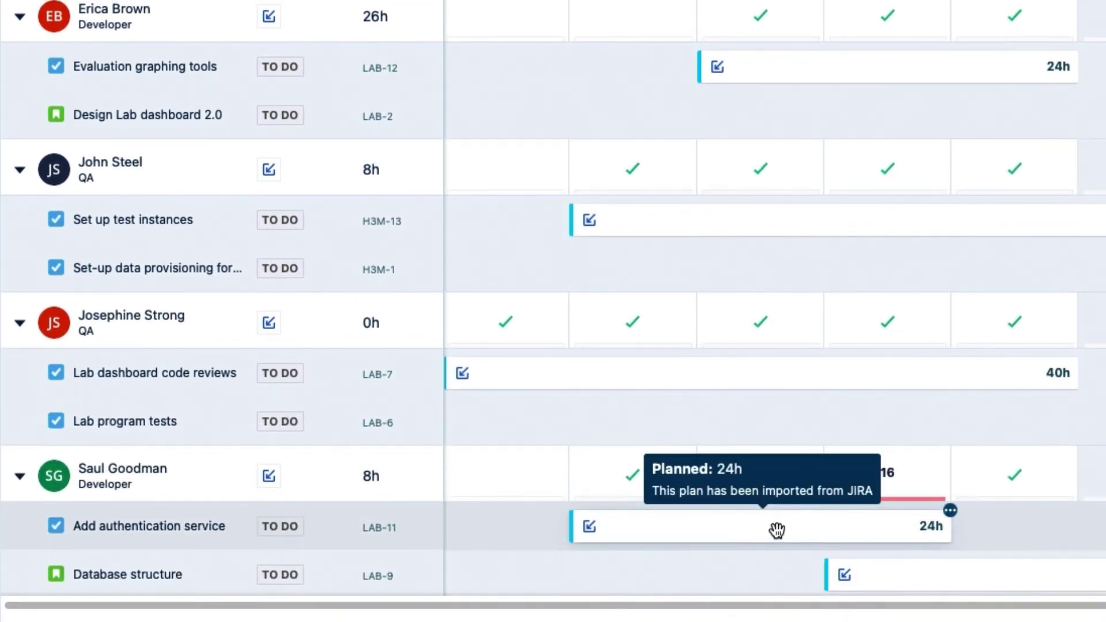
{"action": "left_click_drag", "start_coordinate": [770, 530], "coordinate": [642, 526]}
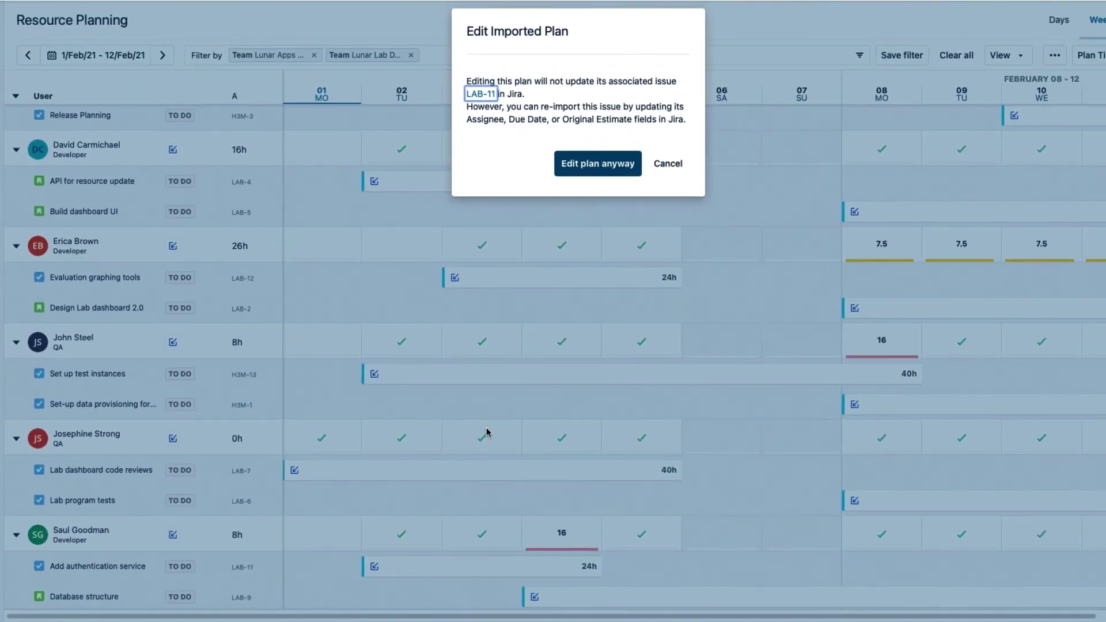
{"action": "left_click", "coordinate": [576, 178]}
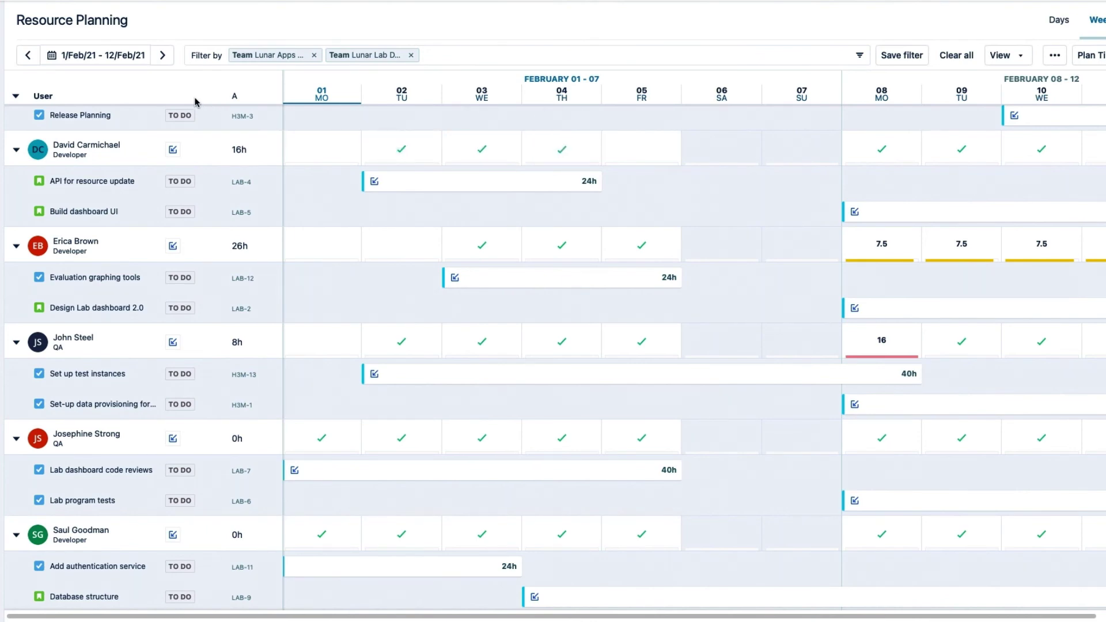
{"action": "left_click", "coordinate": [15, 96]}
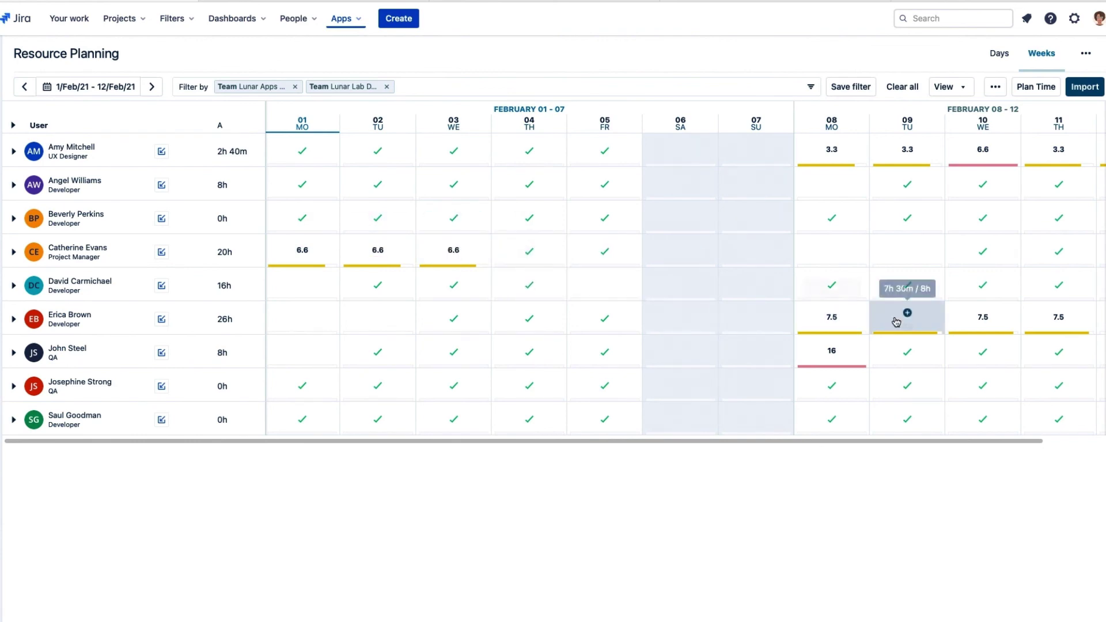
{"action": "scroll", "coordinate": [896, 321], "scroll_direction": "right", "scroll_amount": 2}
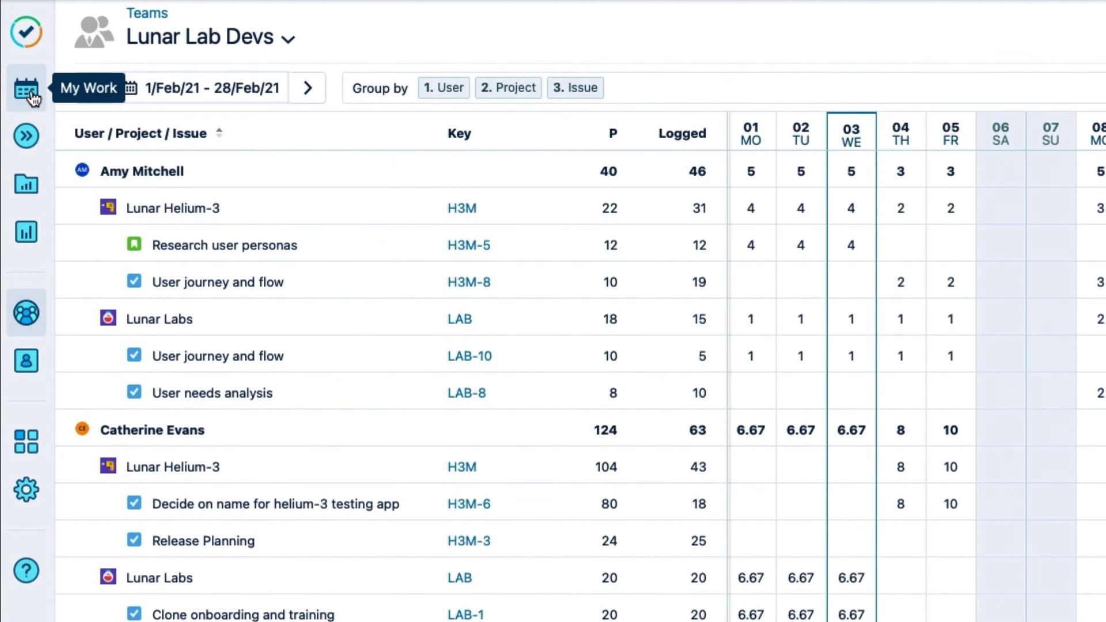
Step: Scroll down through the team timesheet
{"action": "scroll", "coordinate": [675, 178], "scroll_direction": "down", "scroll_amount": 3}
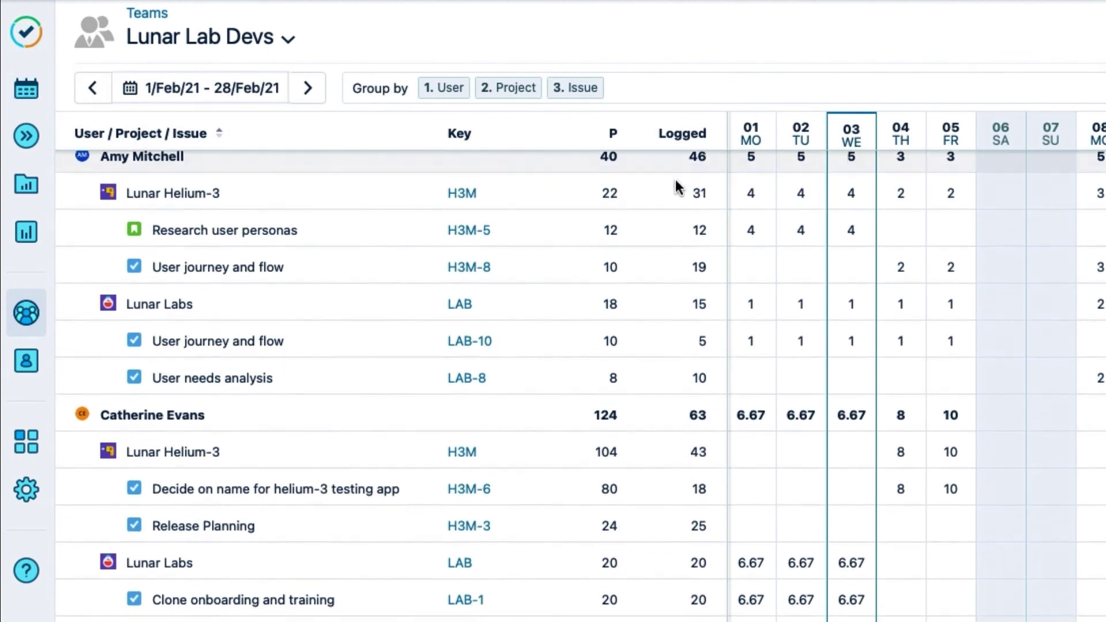
{"action": "scroll", "coordinate": [675, 182], "scroll_direction": "down", "scroll_amount": 2}
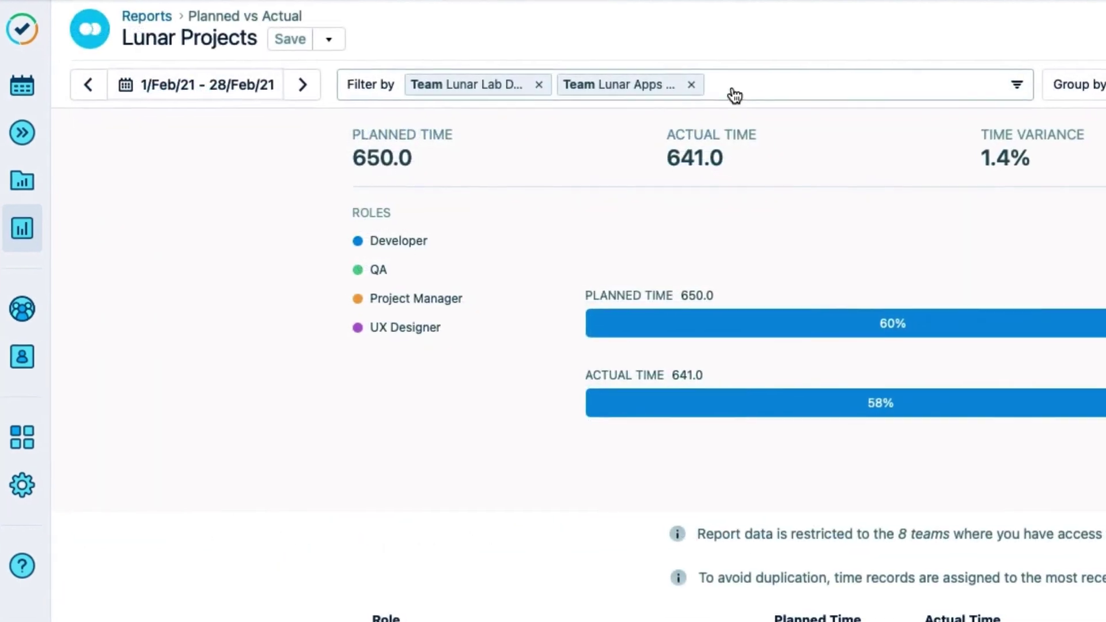
{"action": "mouse_move", "coordinate": [1010, 335]}
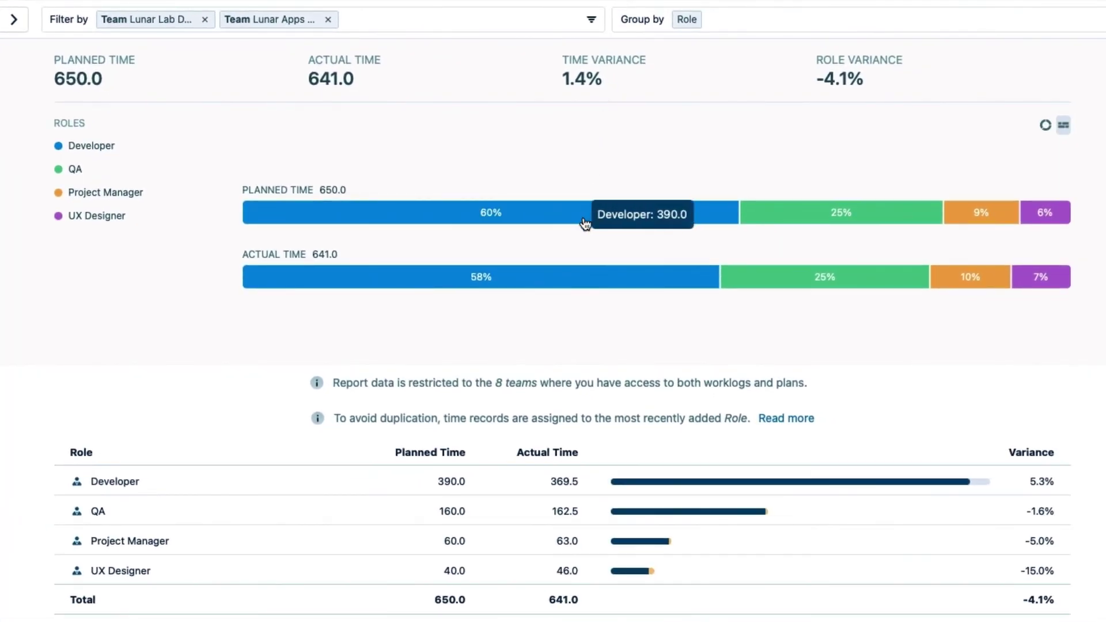
{"action": "mouse_move", "coordinate": [586, 286]}
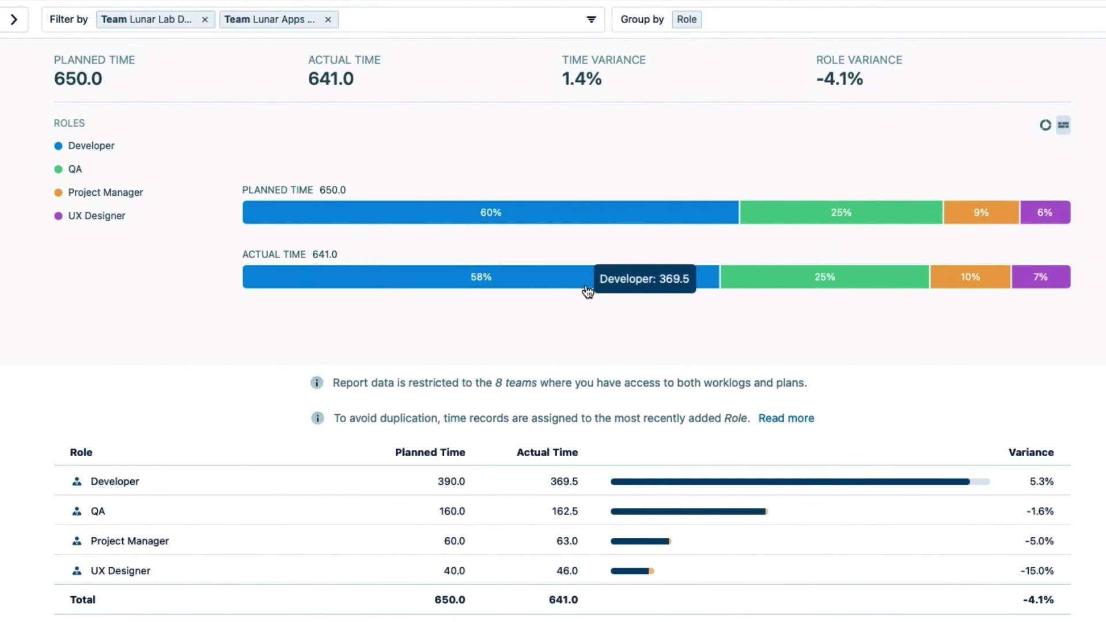
{"action": "mouse_move", "coordinate": [770, 215]}
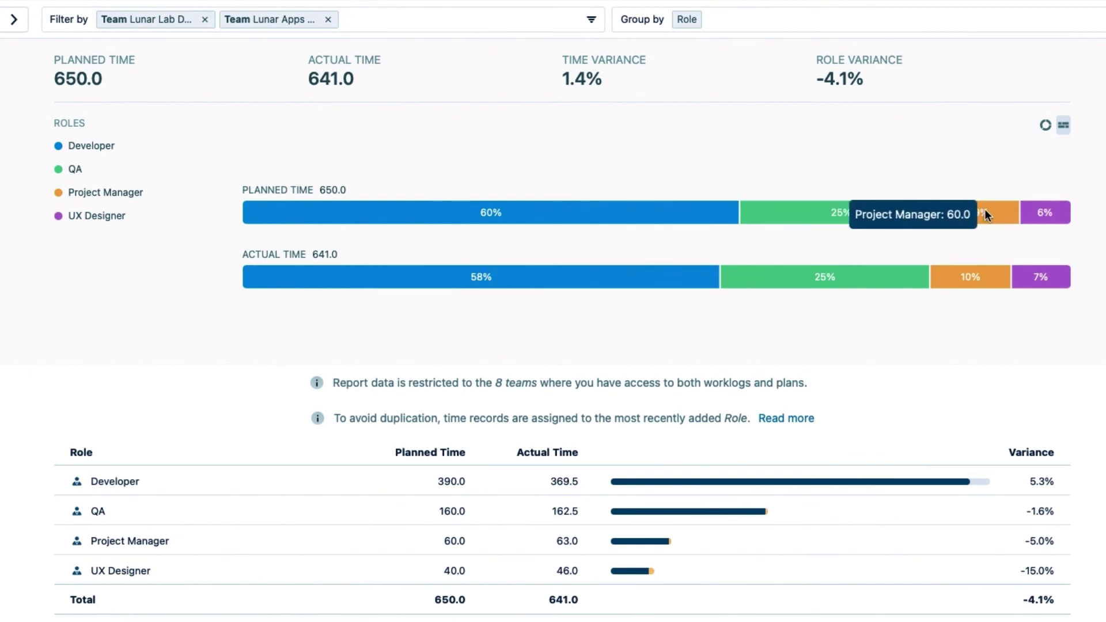
{"action": "mouse_move", "coordinate": [1034, 221]}
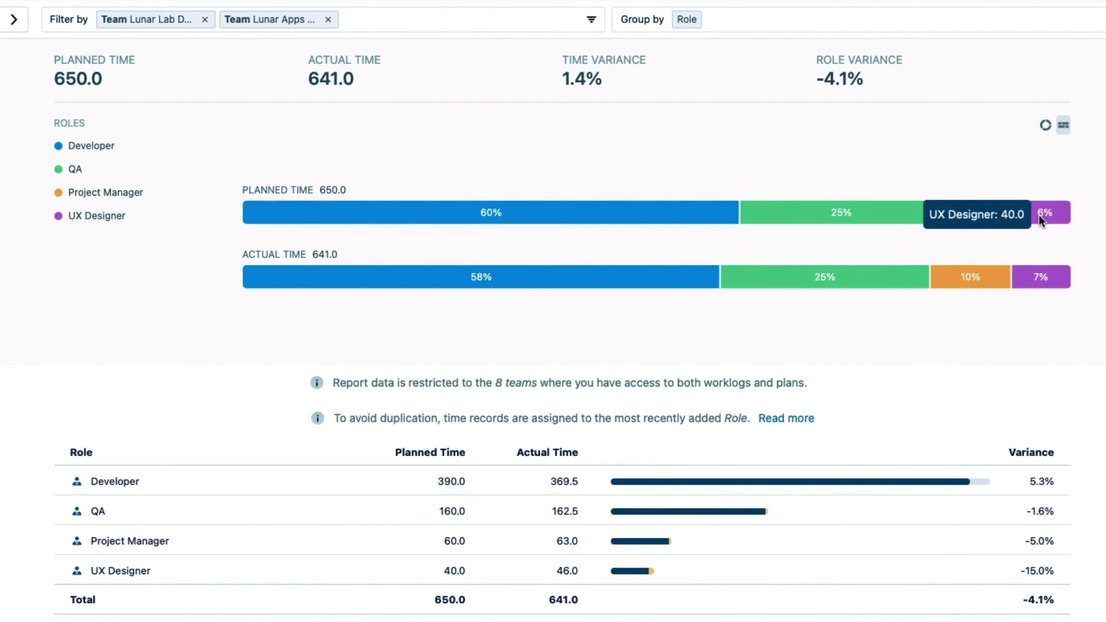